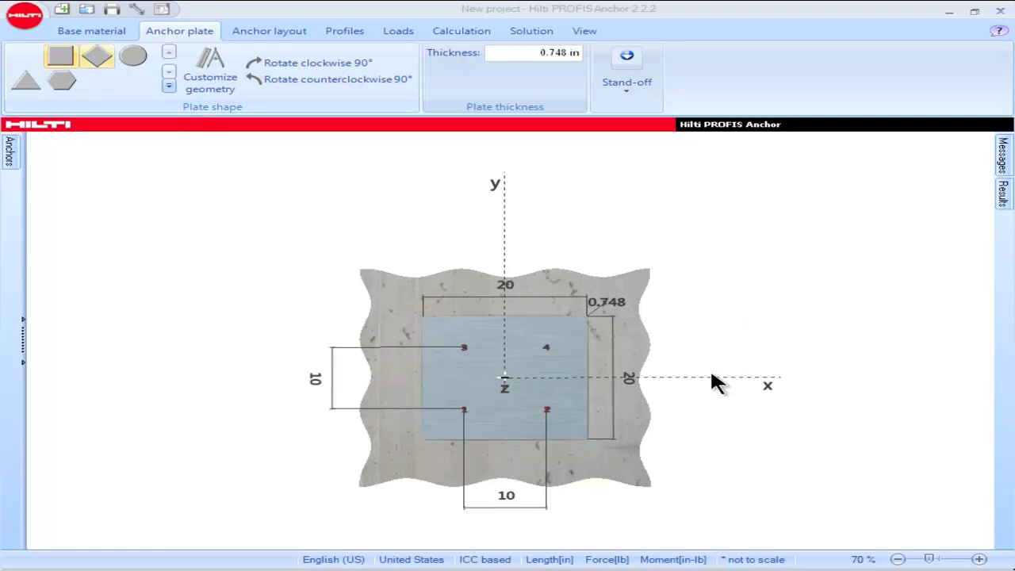
Step: Set the anchor plate's height dimension to 24 in and its width to 12 in
click(628, 379)
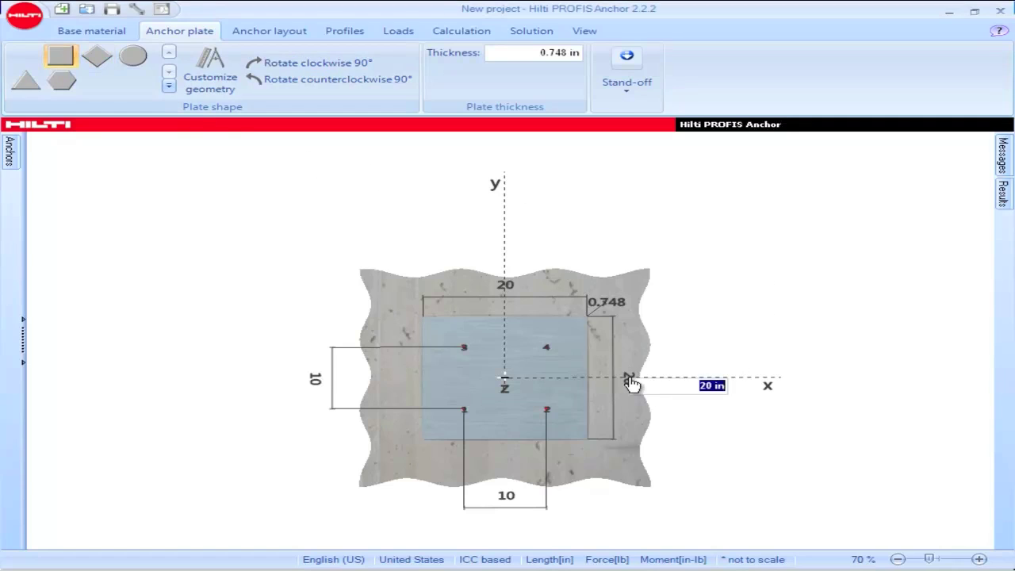
text(24)
key(Return)
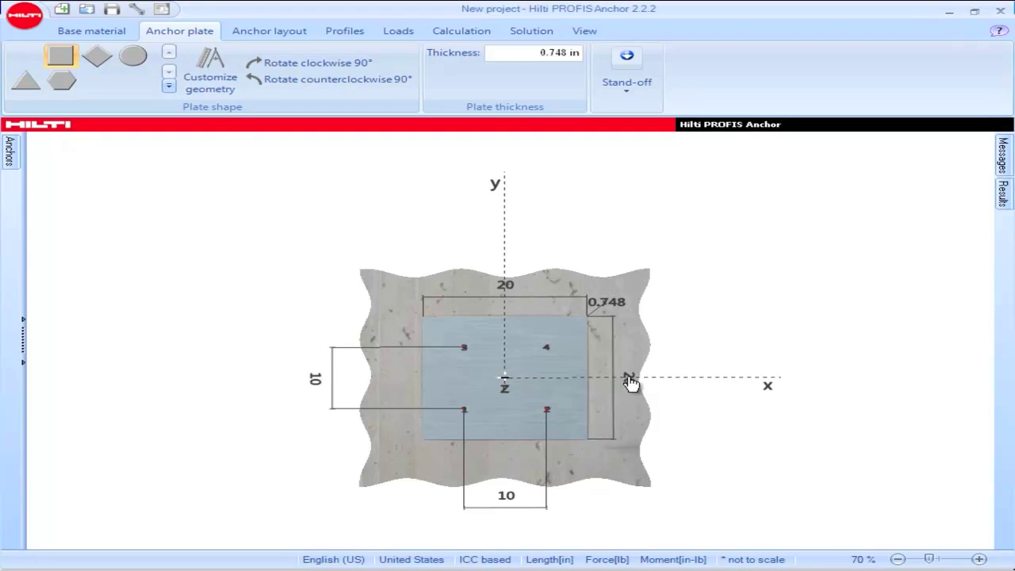
click(507, 274)
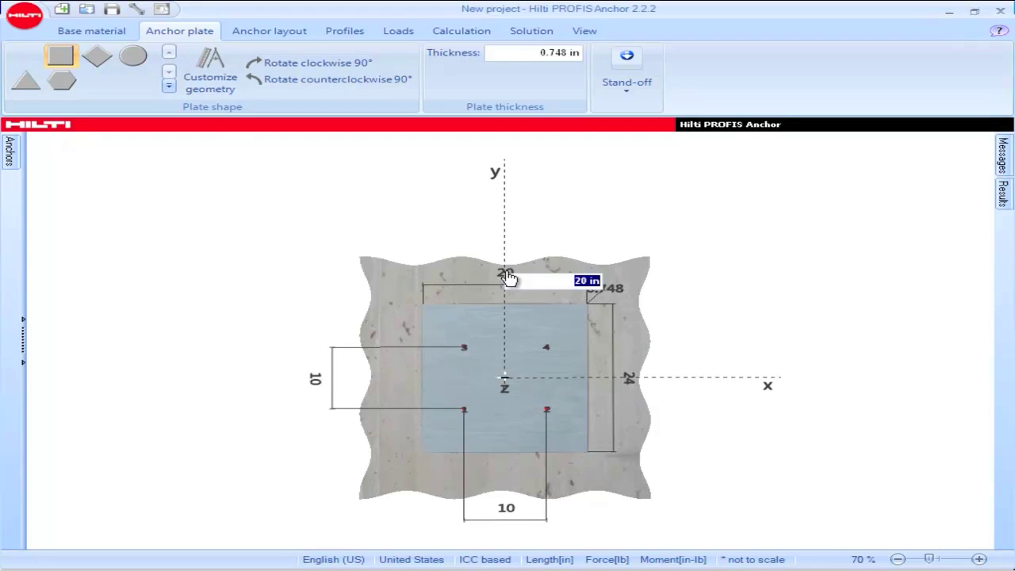
text(12)
key(Return)
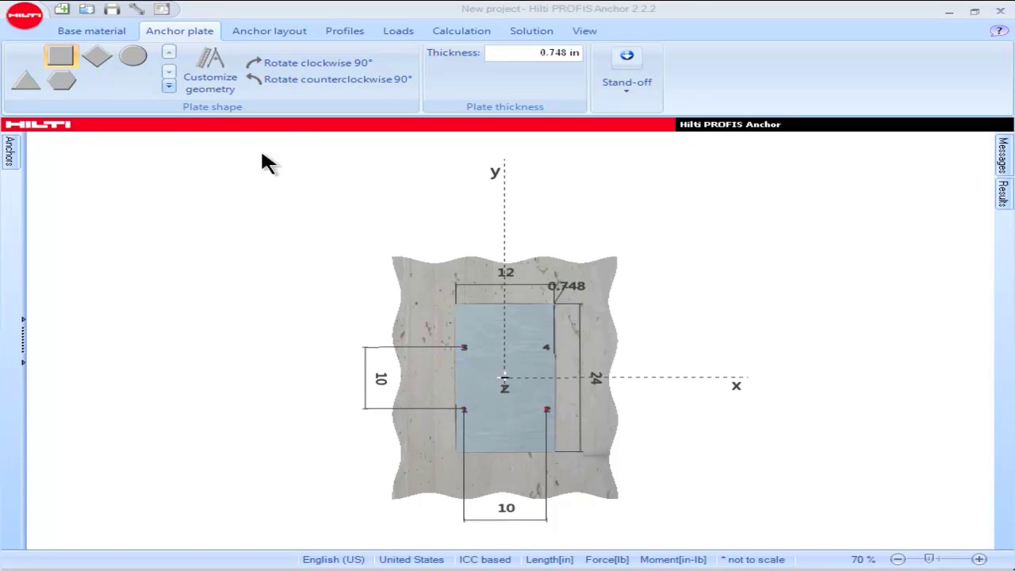
Step: Cycle the plate through diamond, circle, triangle and hexagon shapes, then choose no plate
click(97, 60)
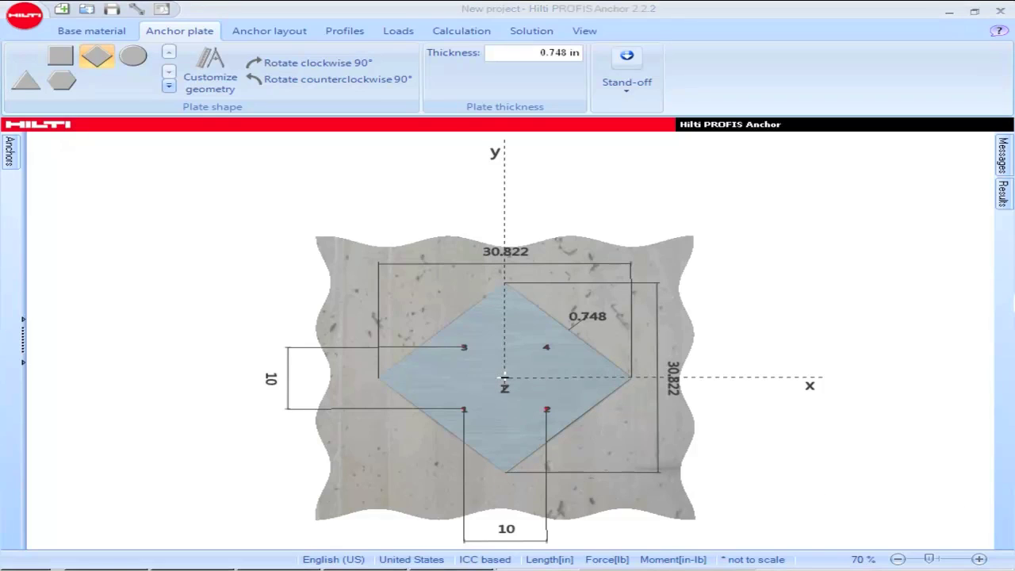
click(140, 53)
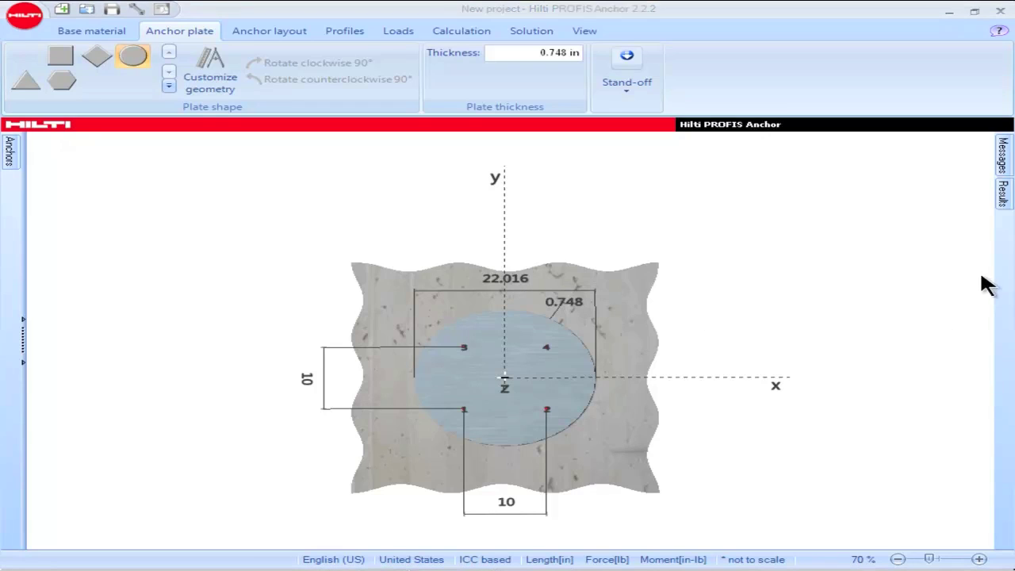
click(24, 77)
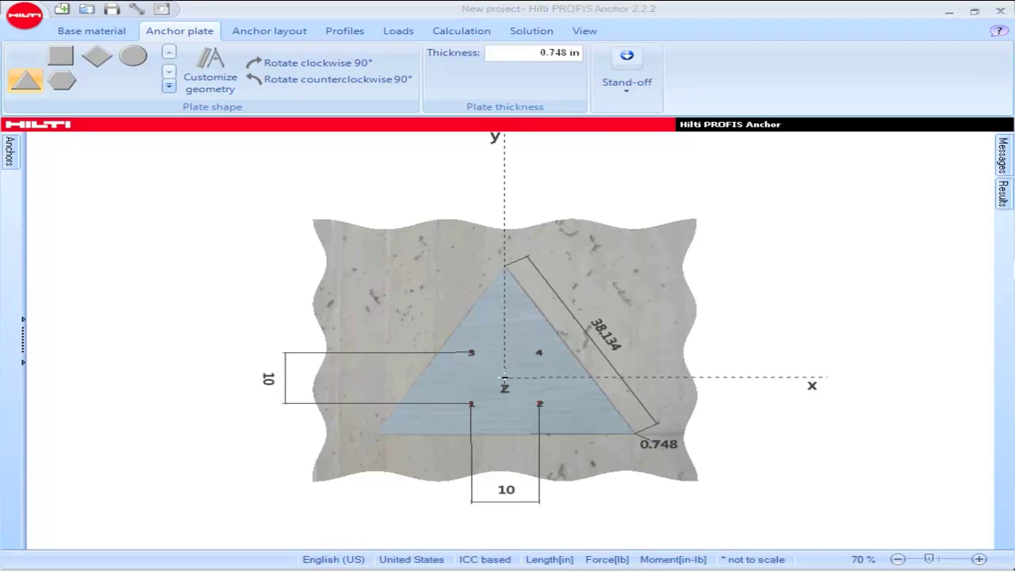
click(64, 84)
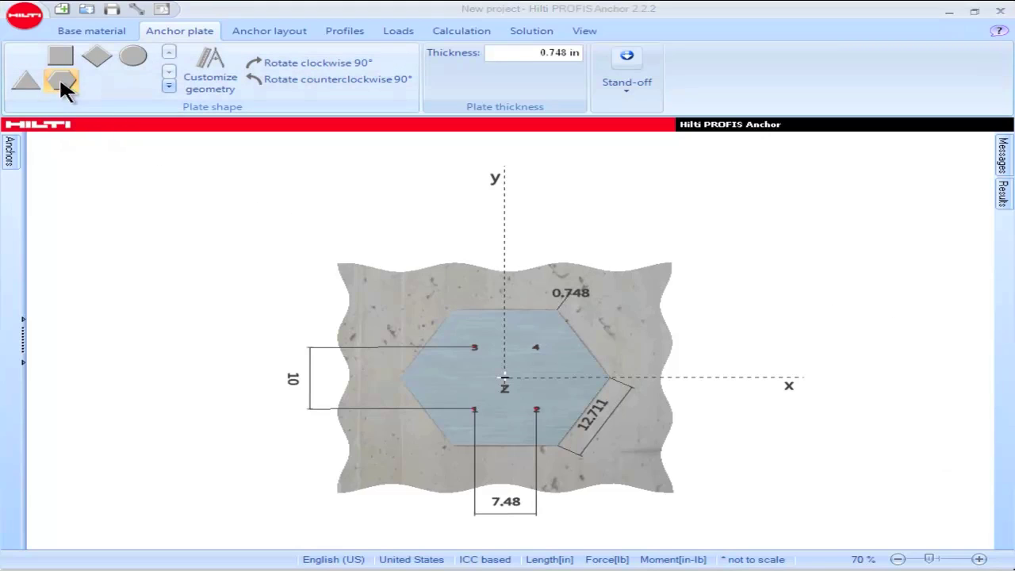
click(25, 63)
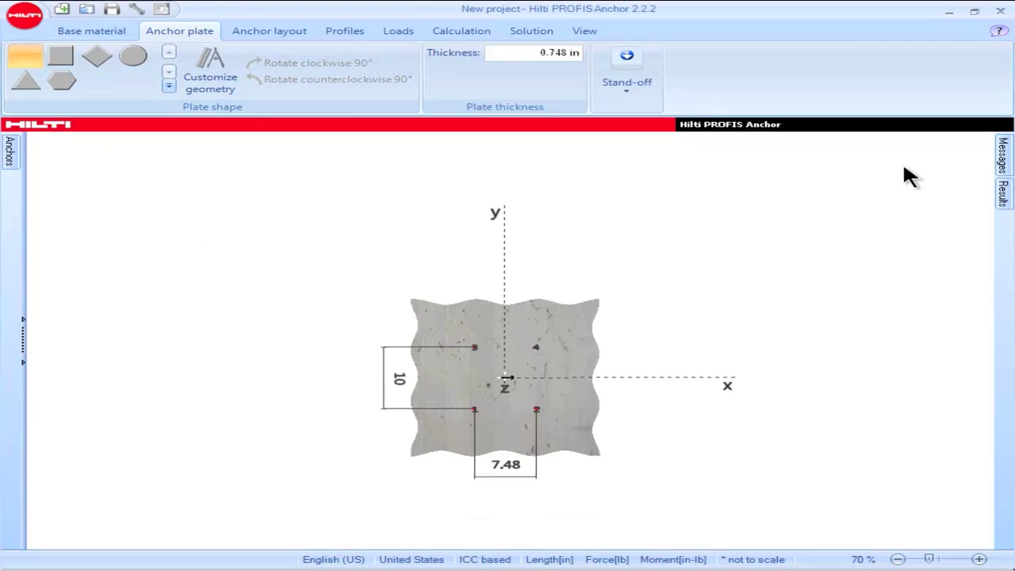
Step: Review the plate-required warning in Messages, then check the Anchor layout settings
click(1010, 159)
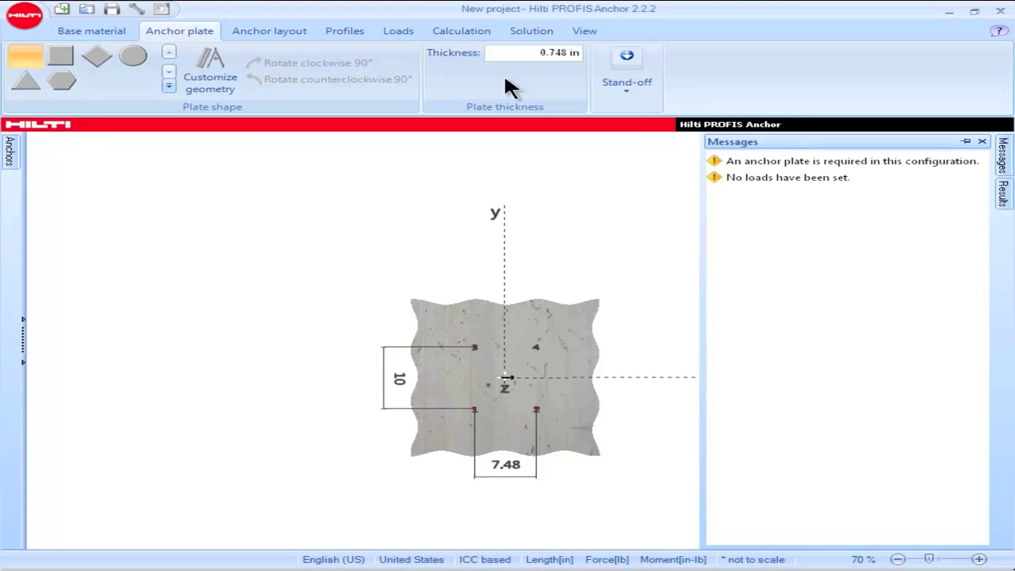
click(278, 35)
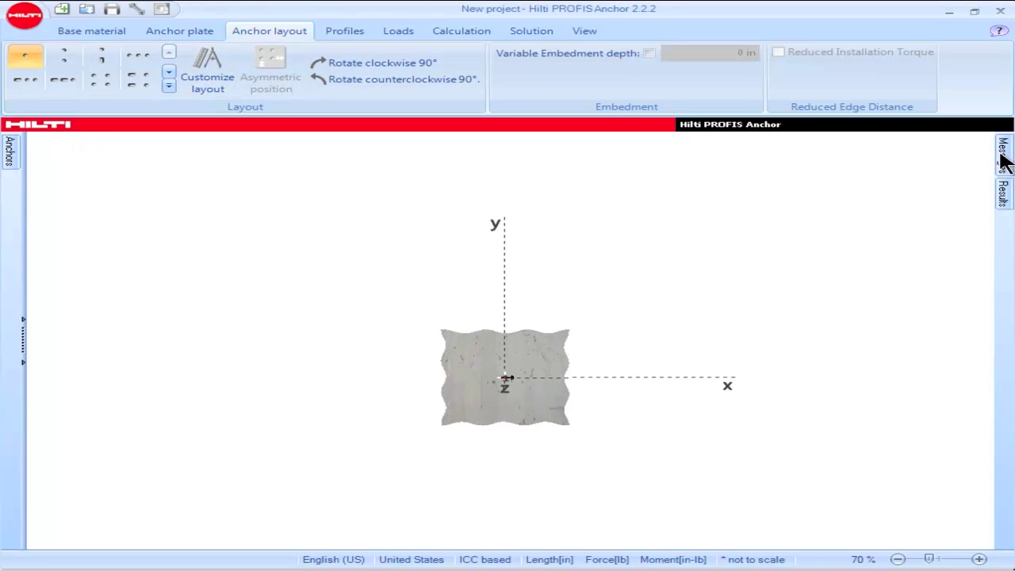
mouse_move(1004, 154)
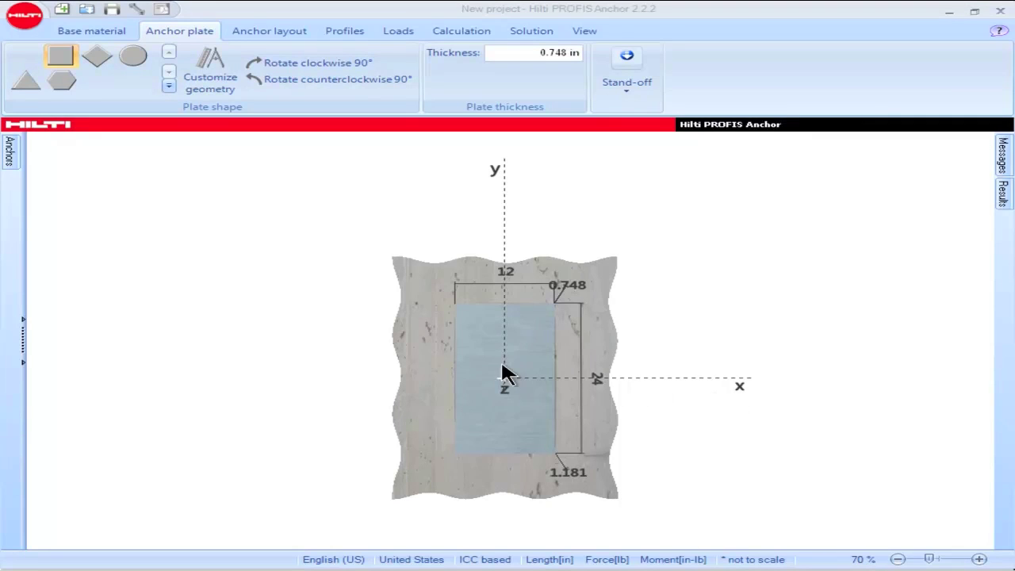
click(309, 63)
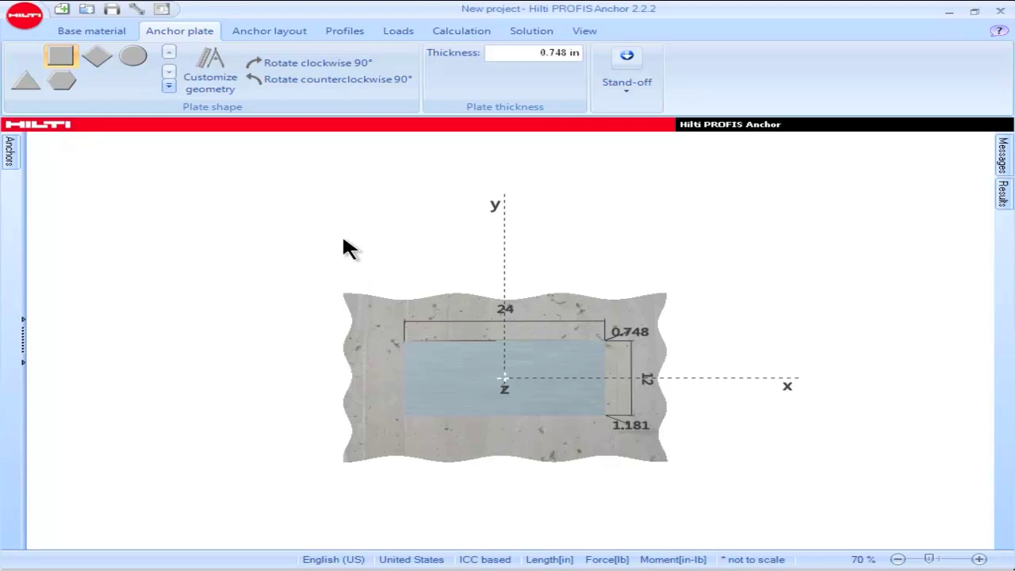
click(323, 78)
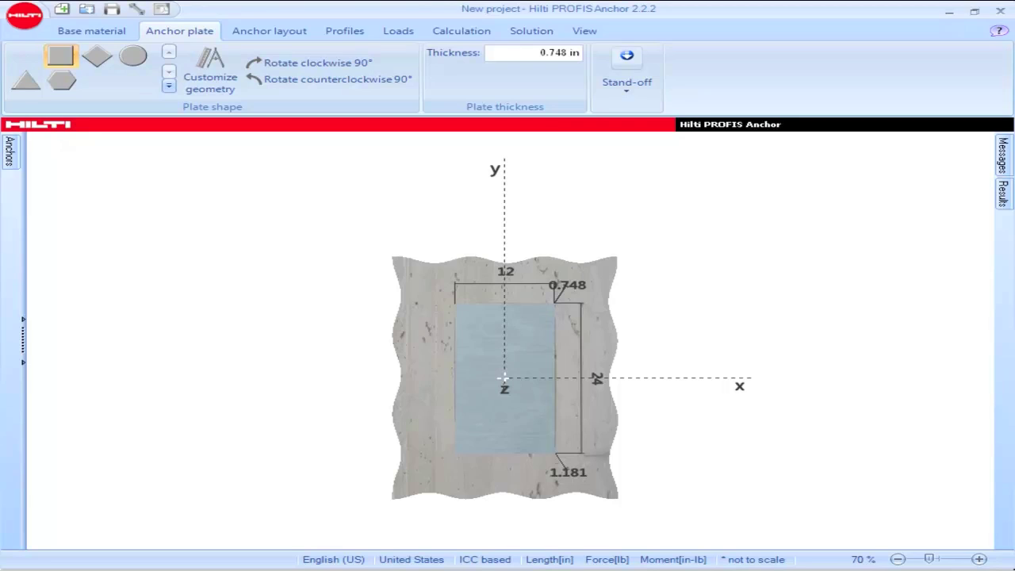
Step: Zoom and tilt into 3D, then set the plate thickness dimension to 0.5 in
scroll(1014, 417, up, 3)
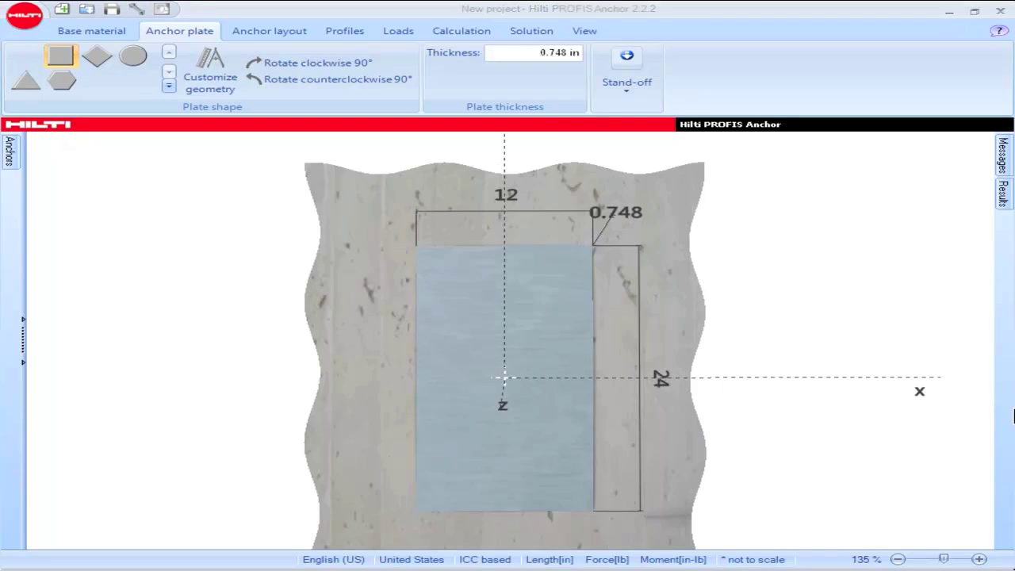
drag(779, 319, 756, 274)
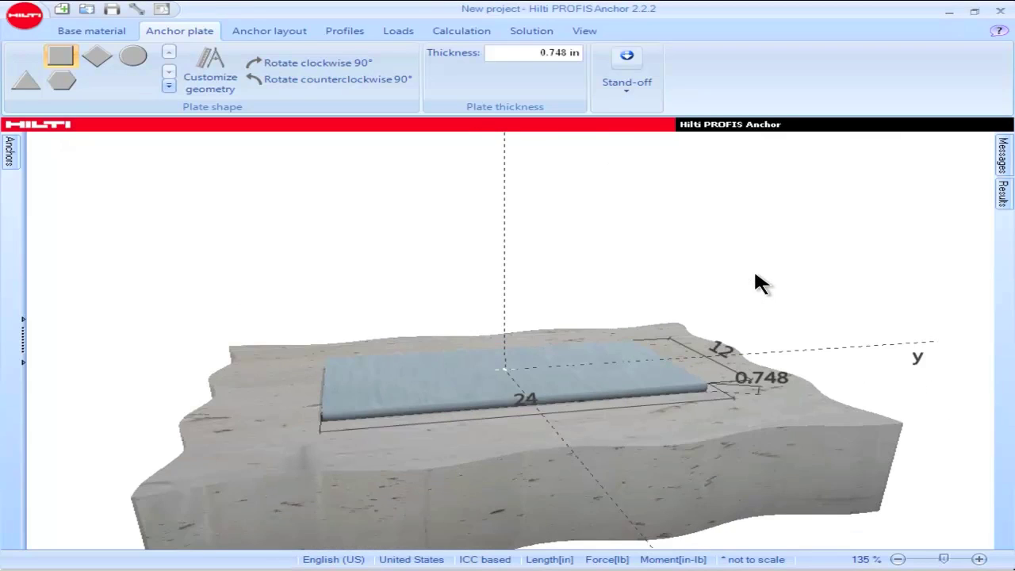
click(778, 376)
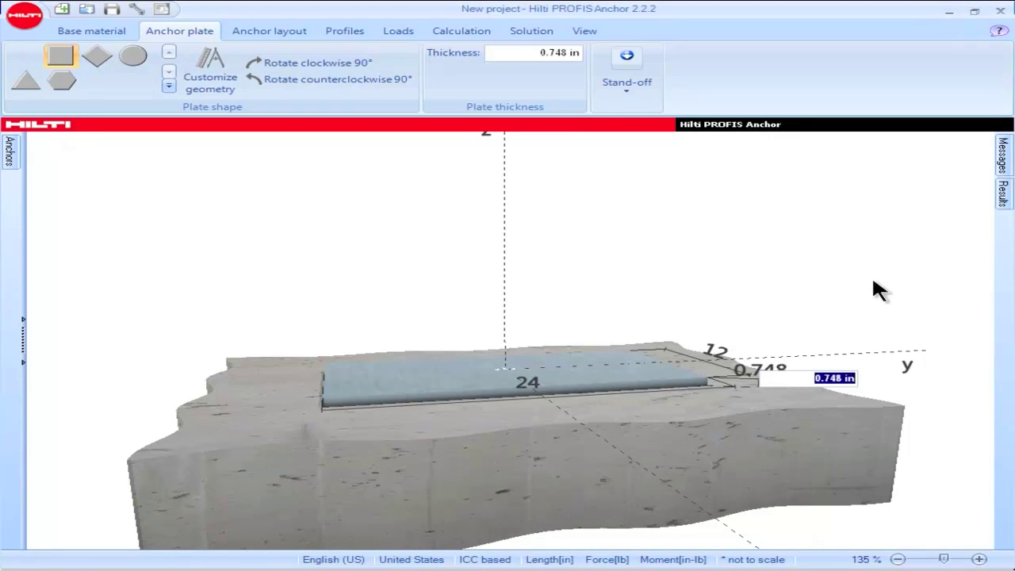
text(0.5)
key(Return)
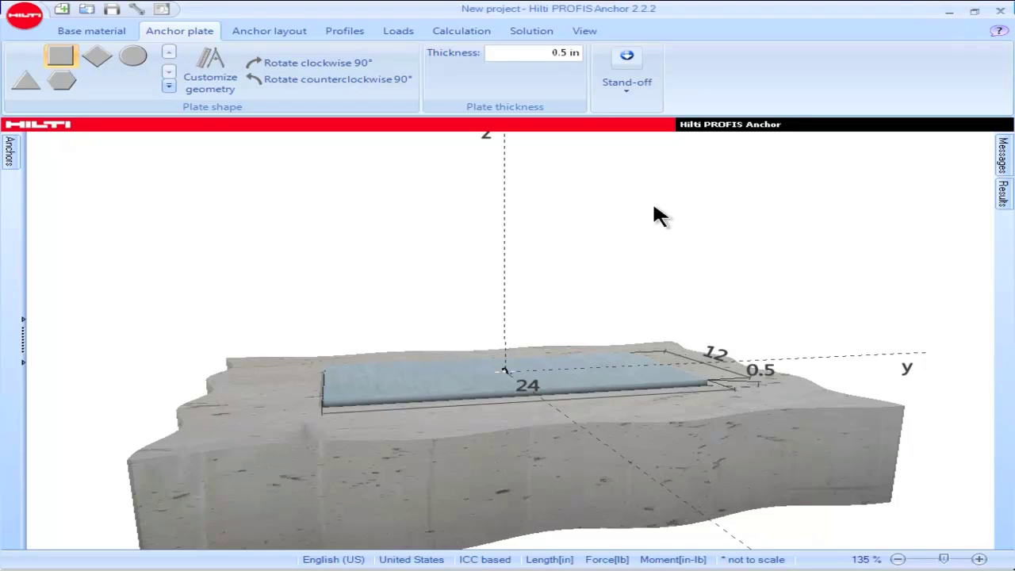
Step: Enter 1.00 in the Thickness field and bring up the stand-off settings
drag(537, 50, 588, 54)
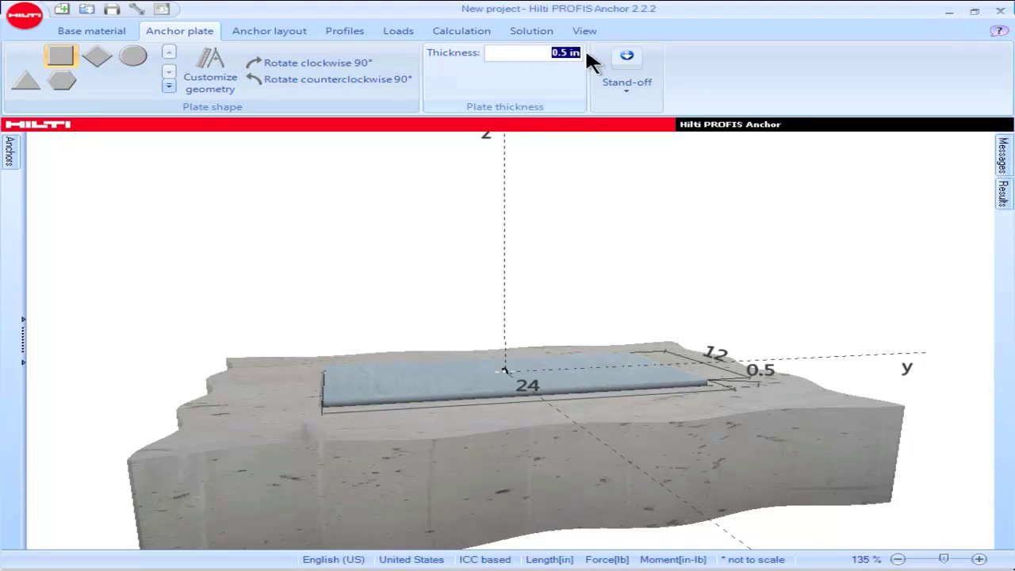
text(1.00)
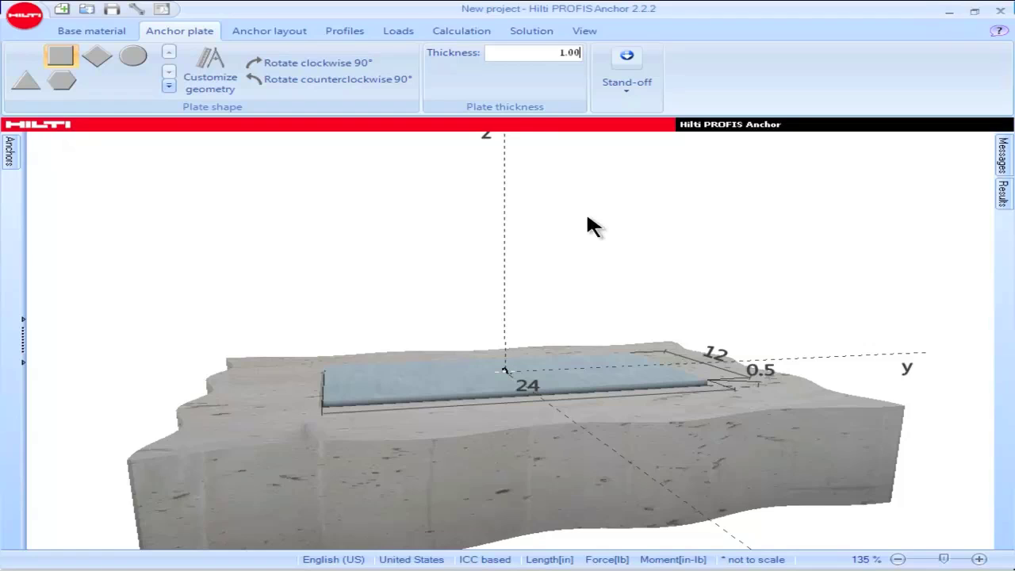
key(Return)
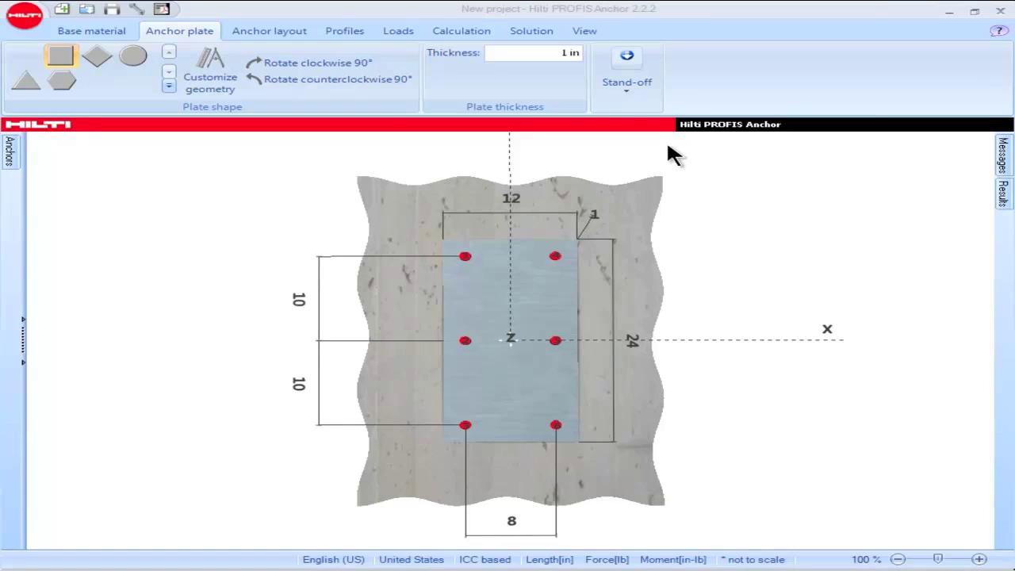
click(637, 90)
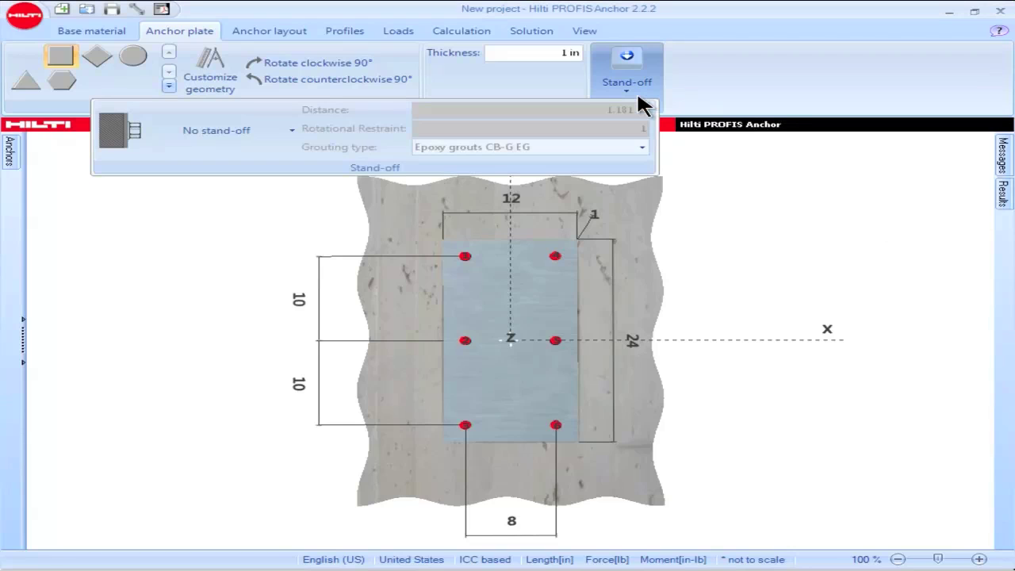
Step: Set the stand-off type to stand-off without clamping
click(288, 132)
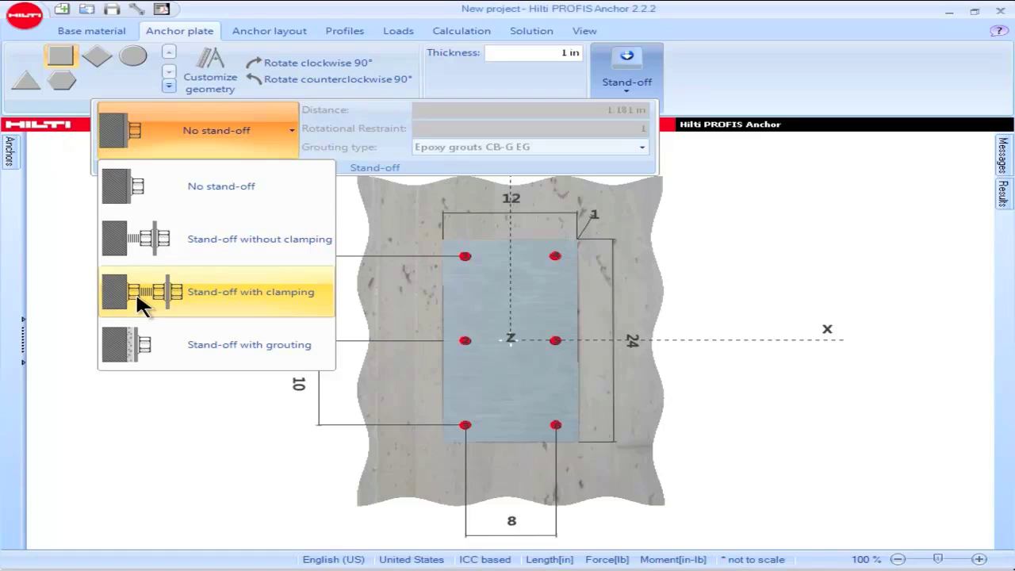
click(145, 345)
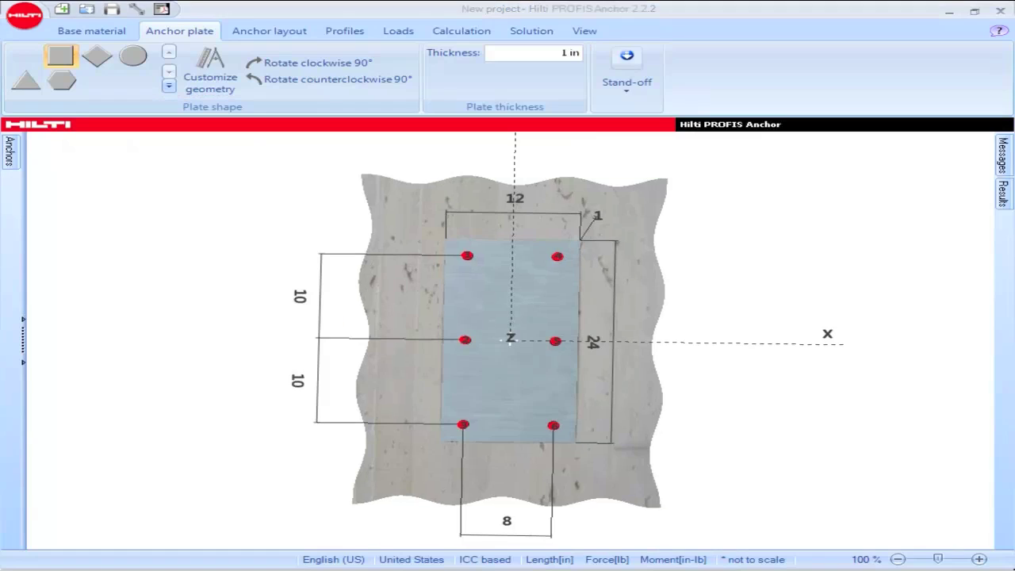
click(629, 82)
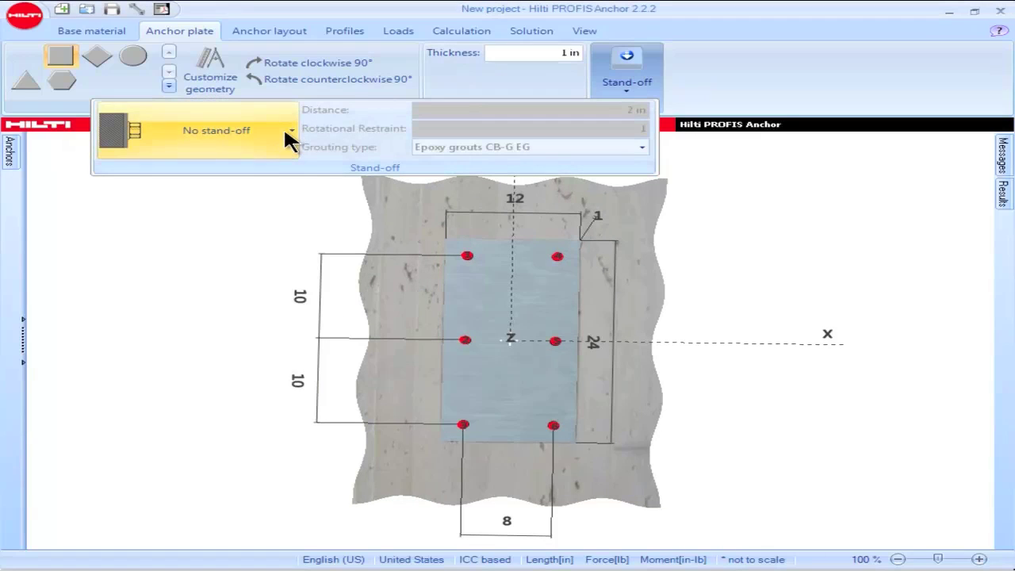
click(290, 133)
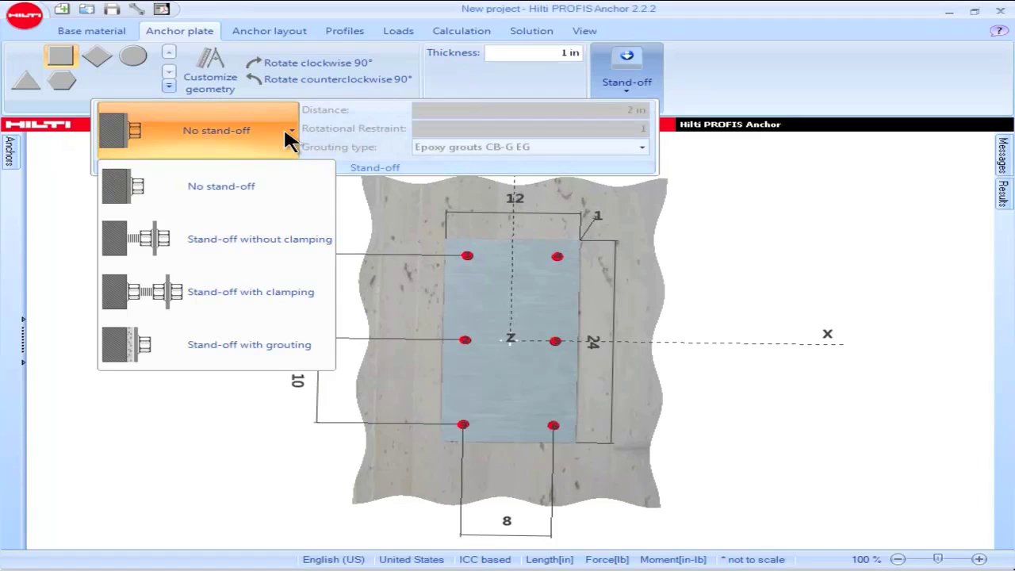
click(151, 243)
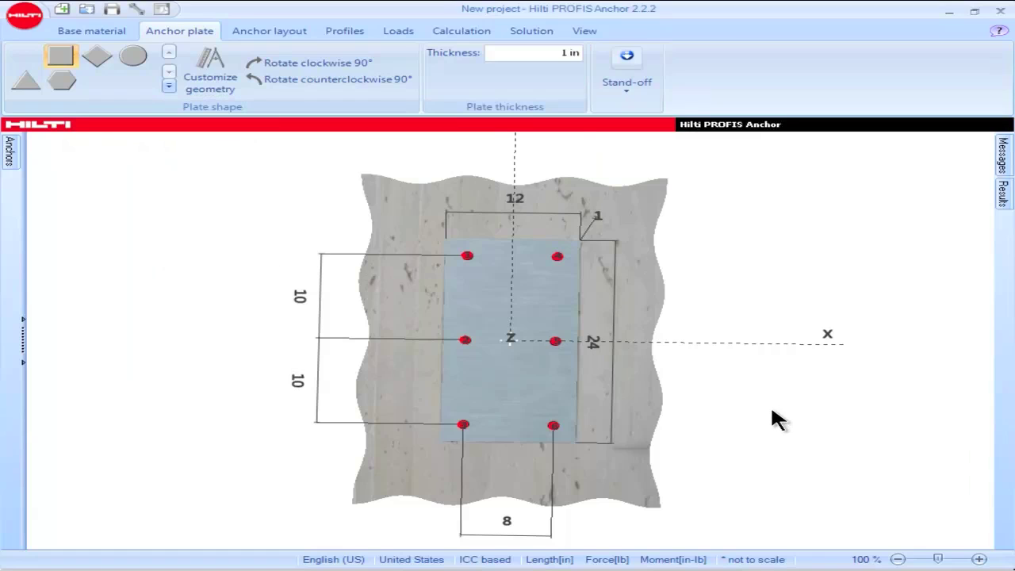
Step: Tilt the view into 3D and set the stand-off dimension to 3 in
drag(768, 397, 777, 346)
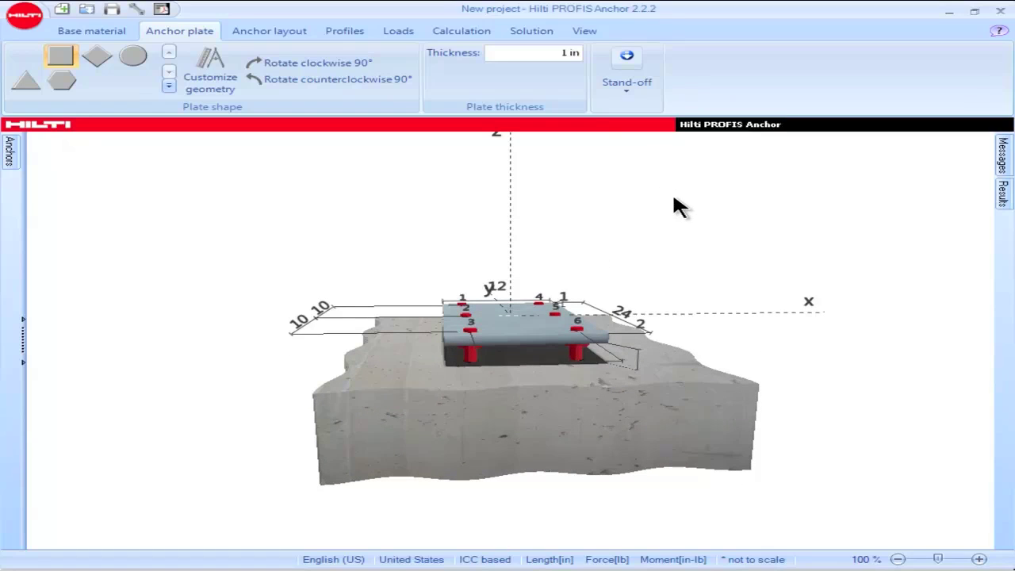
click(639, 330)
text(3)
key(Return)
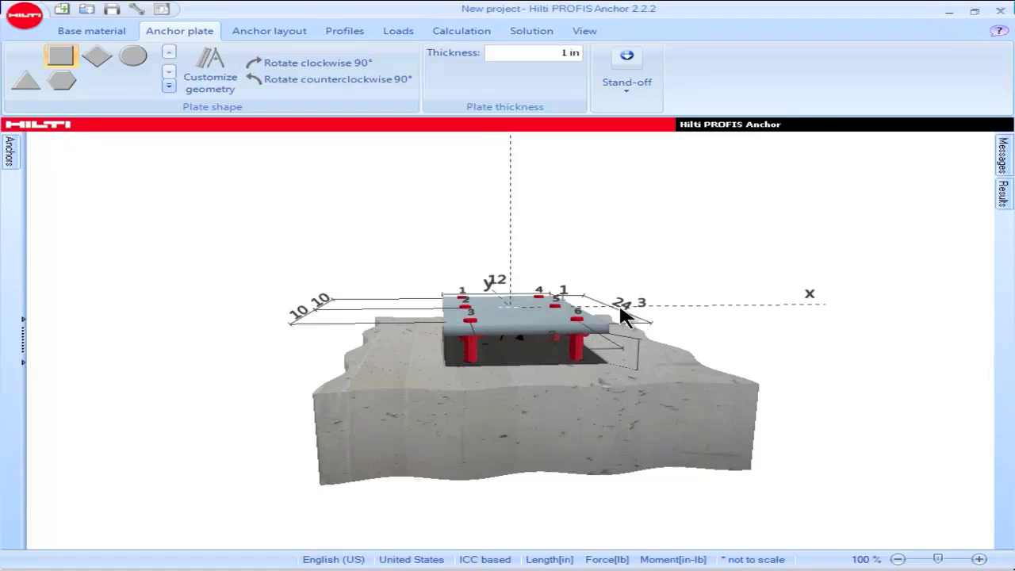
Step: Change the Stand-off Distance field to 1.5 in
click(628, 89)
click(634, 109)
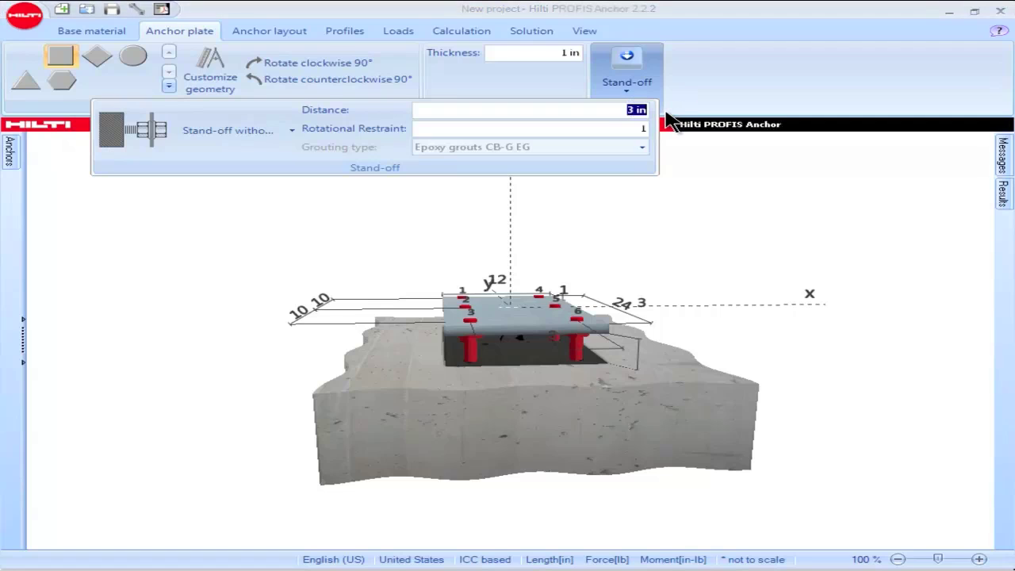
text(1.5)
key(Return)
click(740, 212)
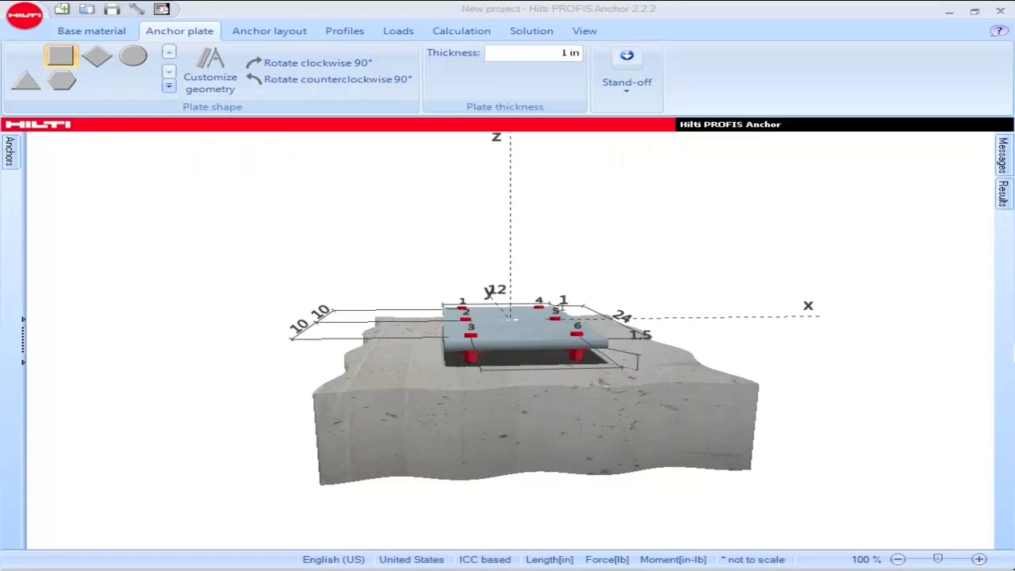
click(623, 84)
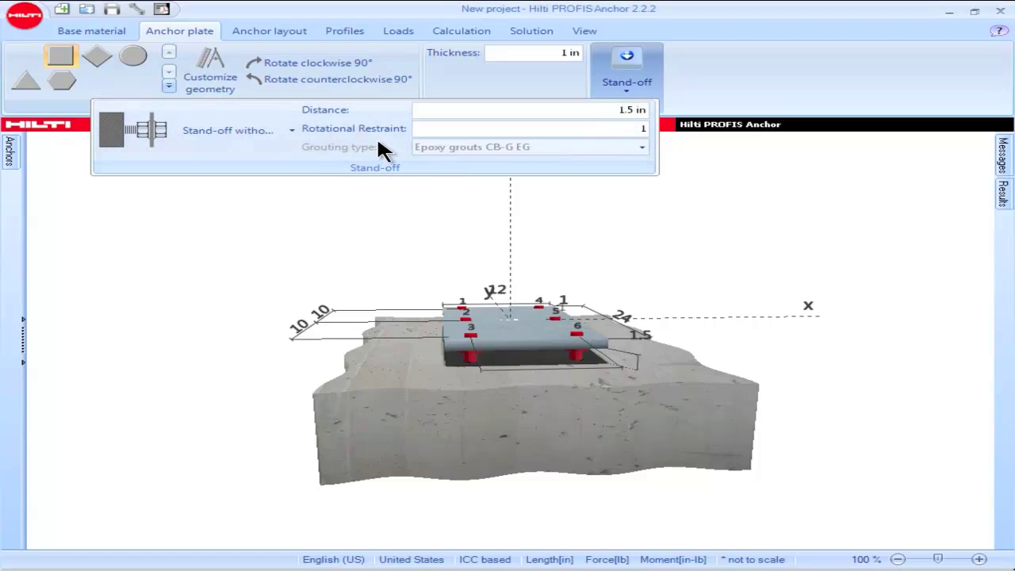
Step: Select the Rotational Restraint value in the Stand-off panel to change it from 1 to 1.5
mouse_move(381, 138)
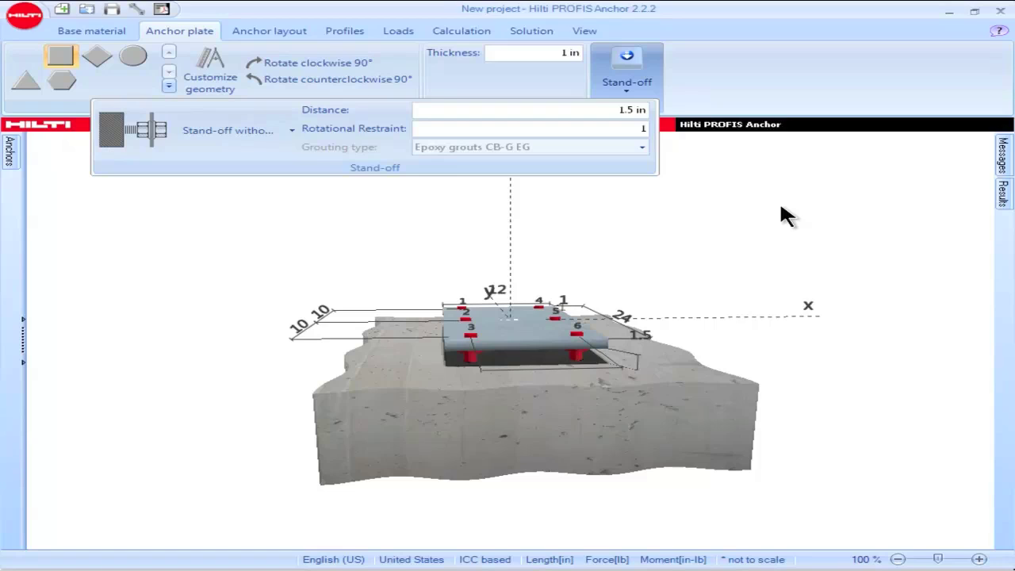
double_click(622, 128)
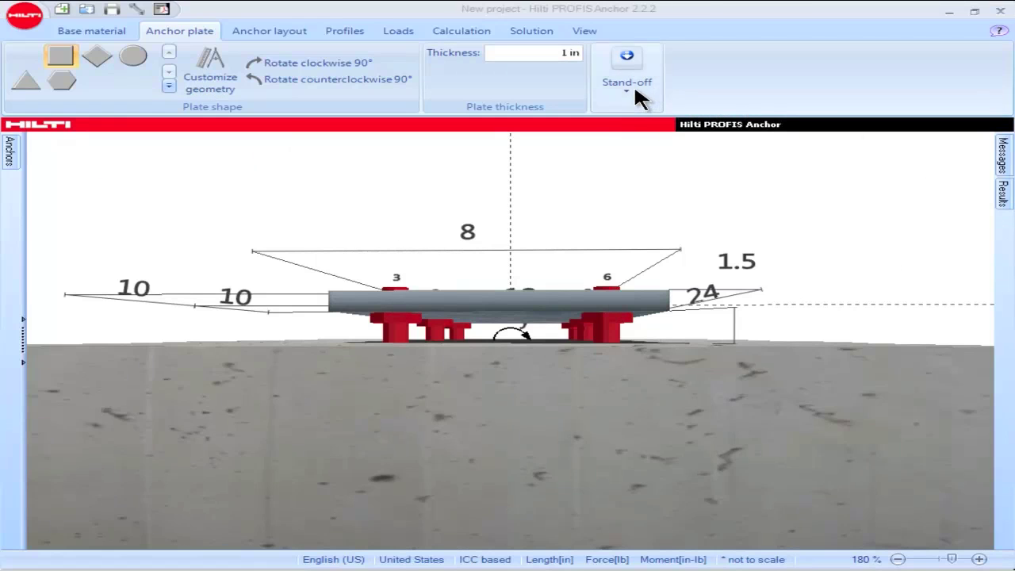
click(634, 84)
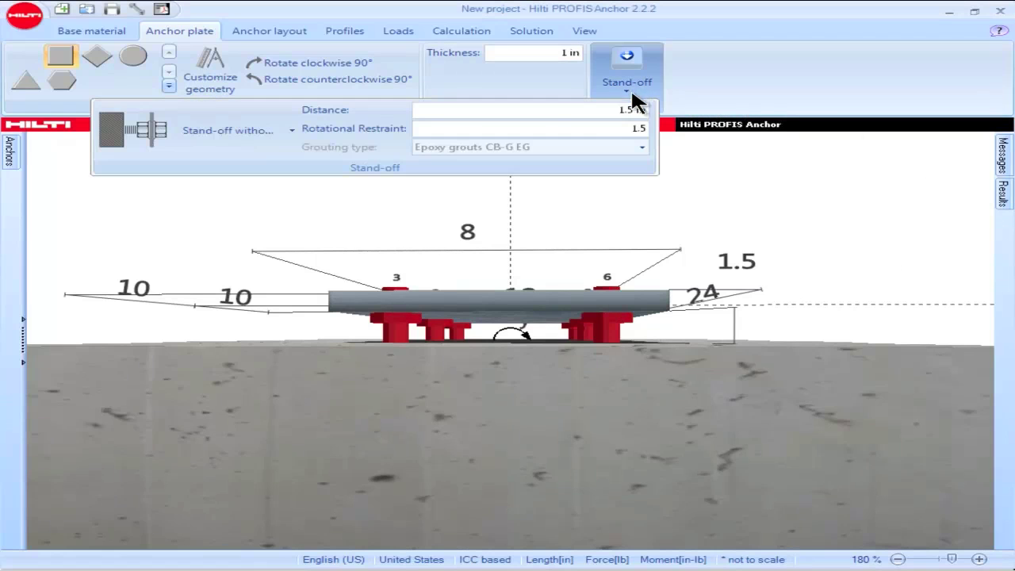
Step: Switch to 'Stand-off with clamping' with a 2 in stand-off distance
click(292, 127)
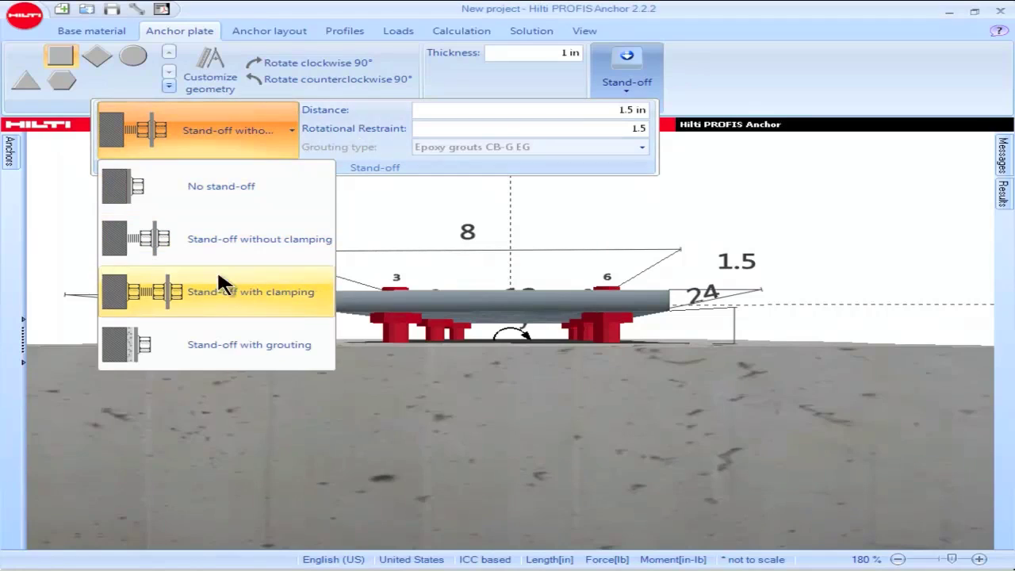
click(205, 286)
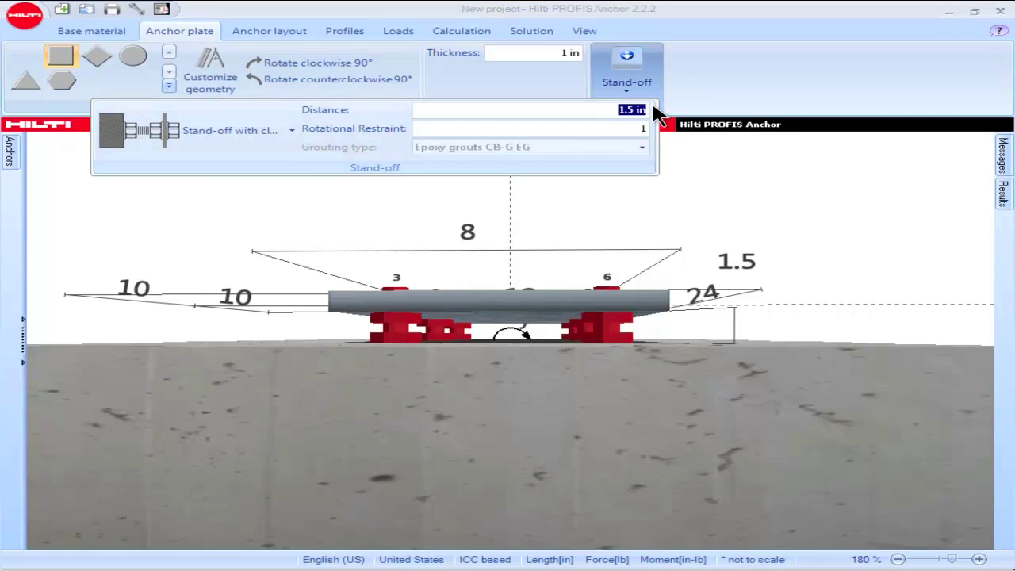
text(2)
key(Return)
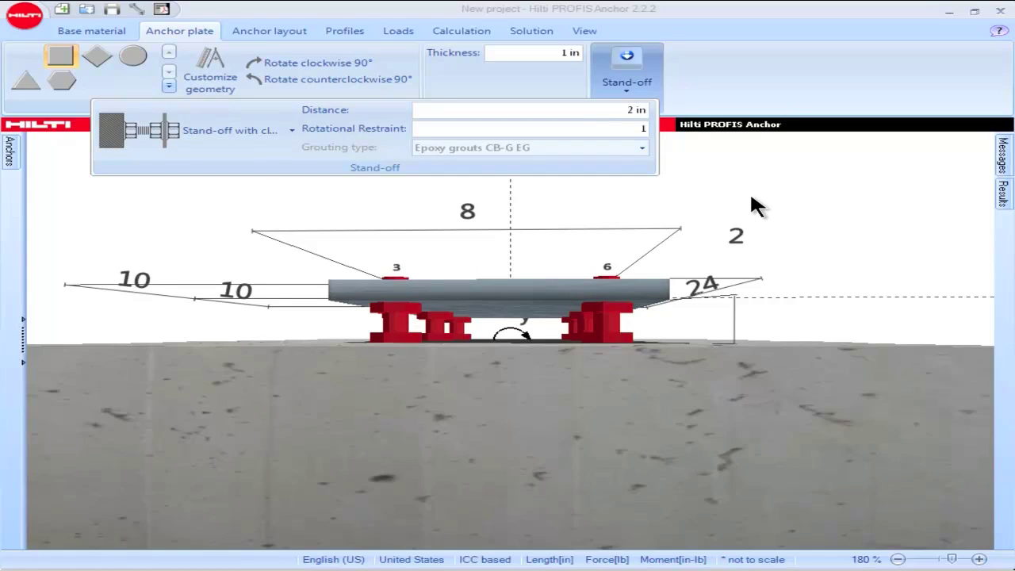
drag(752, 200, 1001, 266)
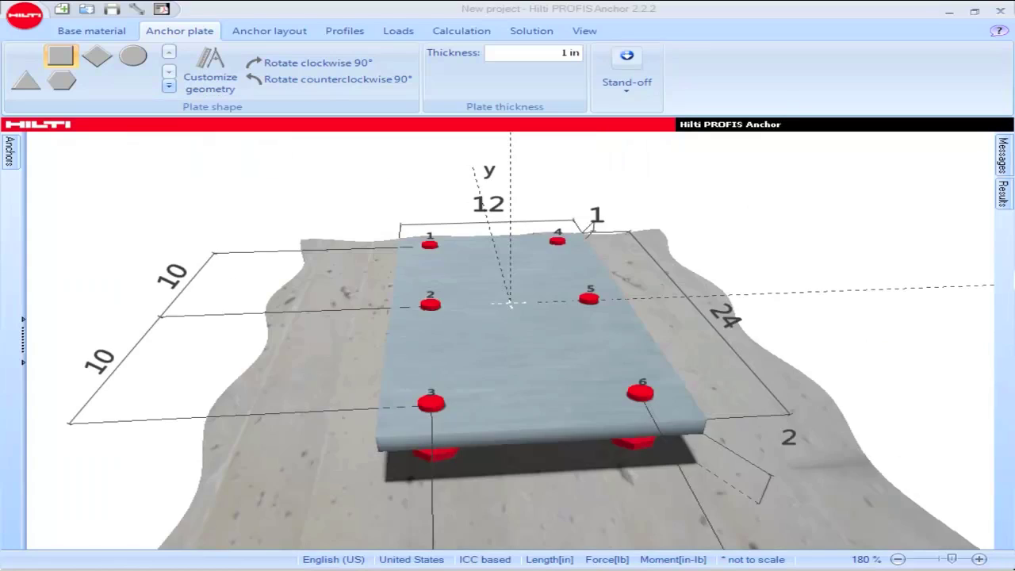
click(625, 84)
Step: Choose 'Stand-off with grouting' and select the Rotational Restraint value to set it to 2
click(292, 130)
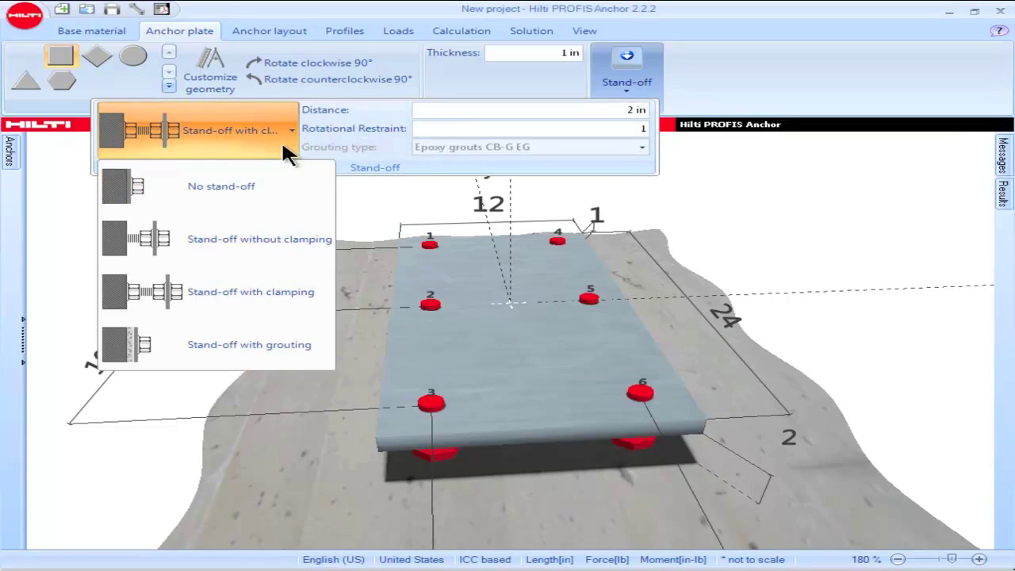
click(792, 214)
click(630, 86)
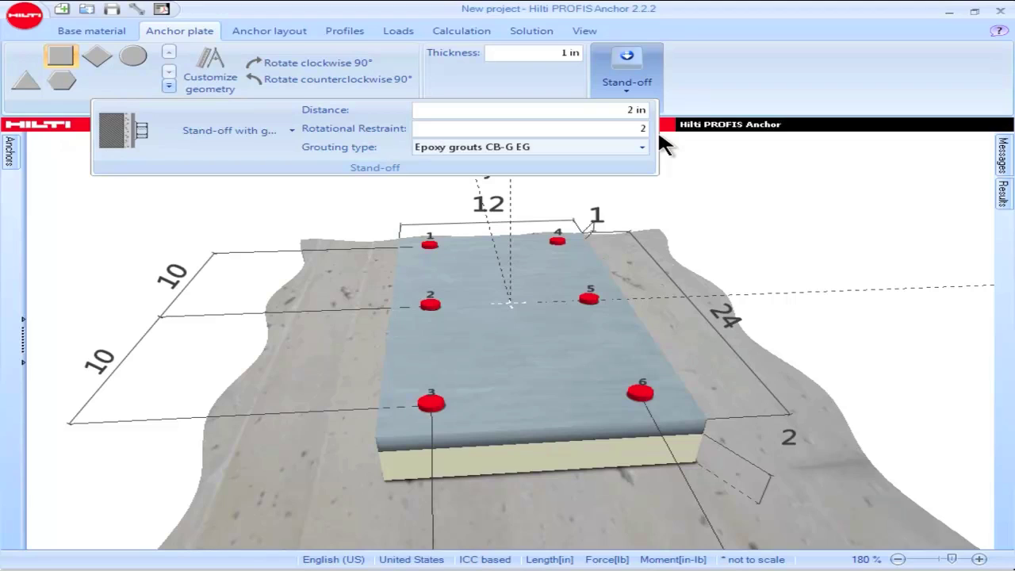
double_click(646, 130)
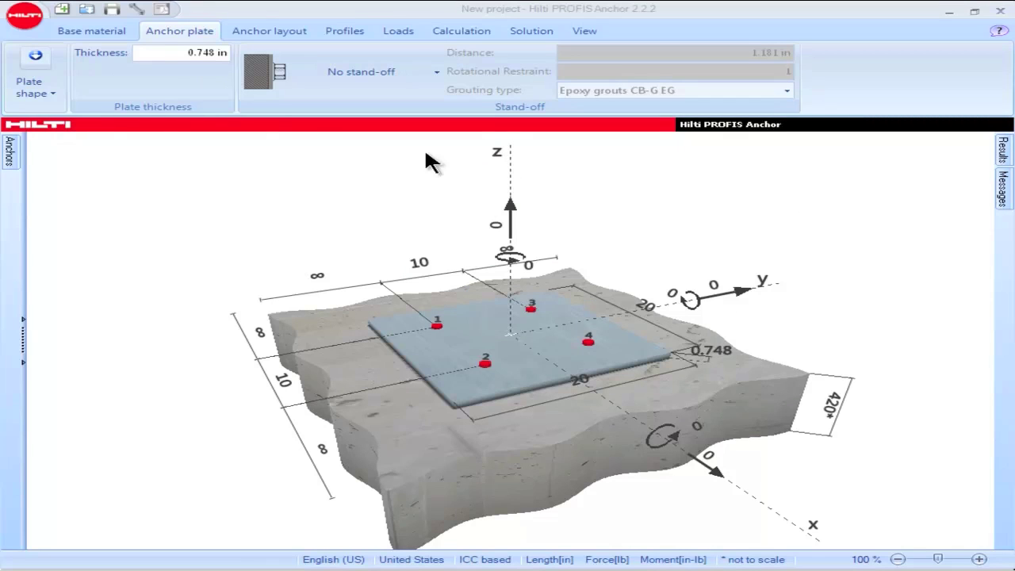
Step: Open the Plate shape gallery and choose Customize geometry
click(42, 67)
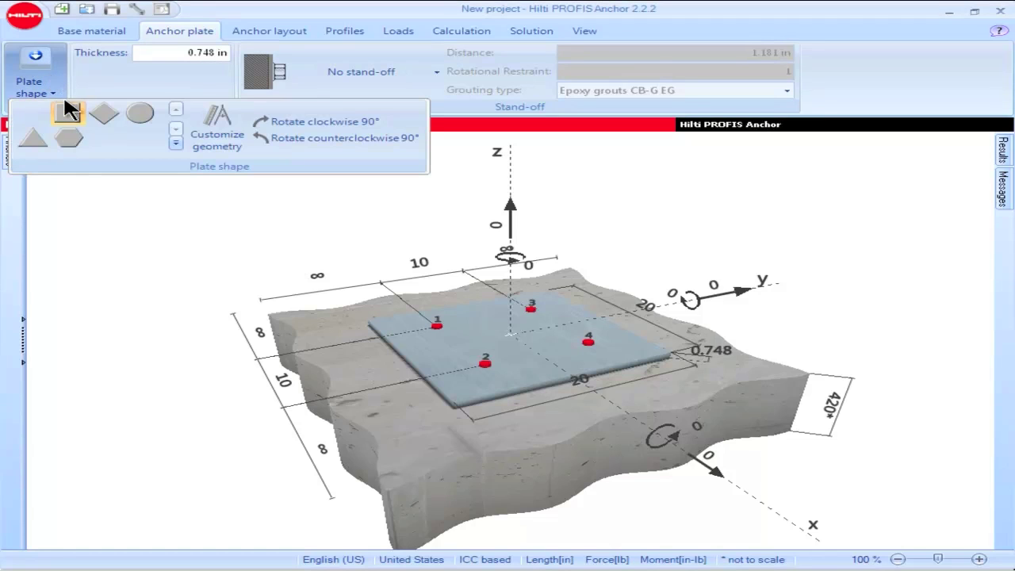
click(218, 133)
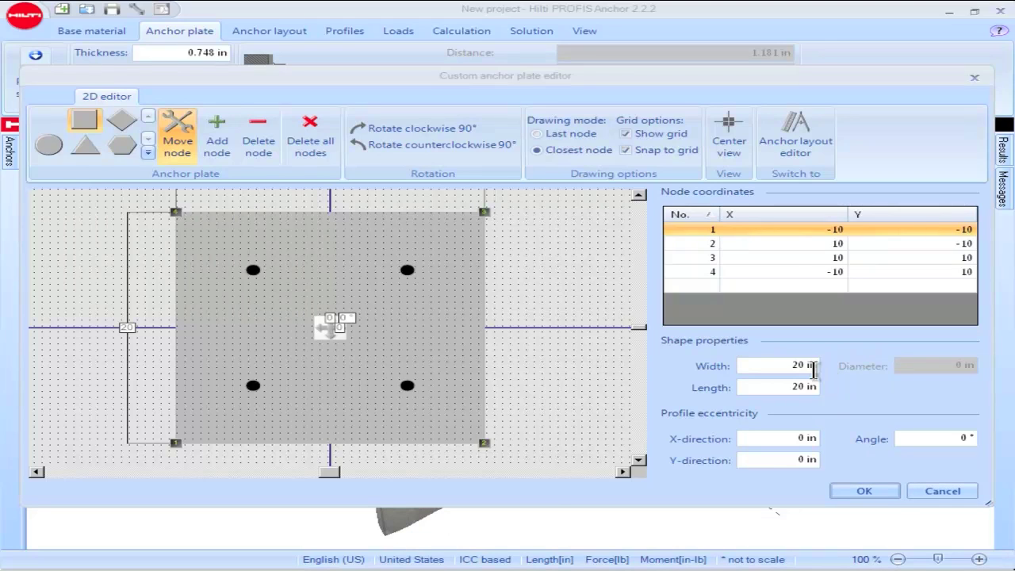
Step: Change the custom plate width from 20 in to 15 in
click(785, 365)
drag(786, 364, 821, 370)
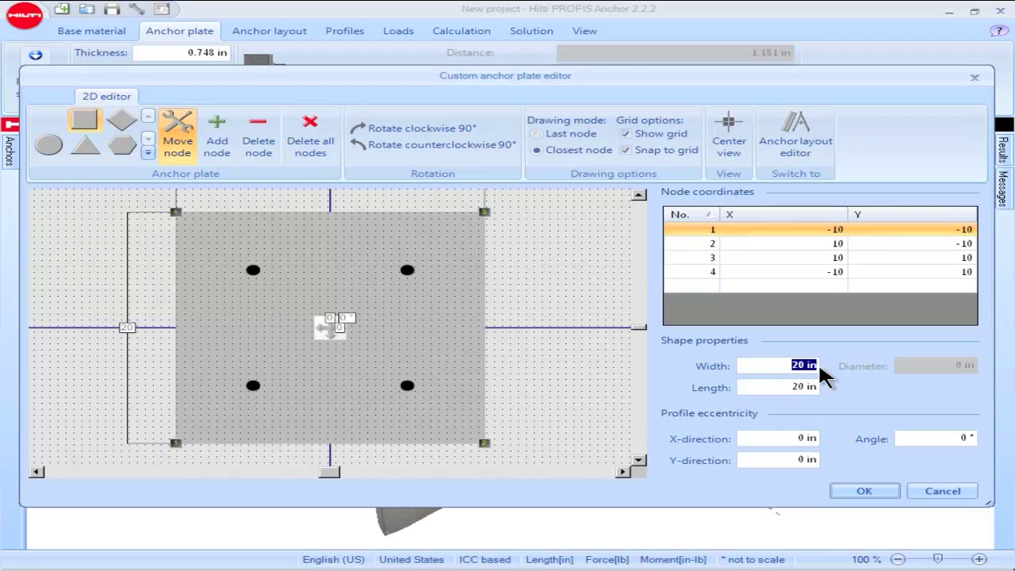
text(15)
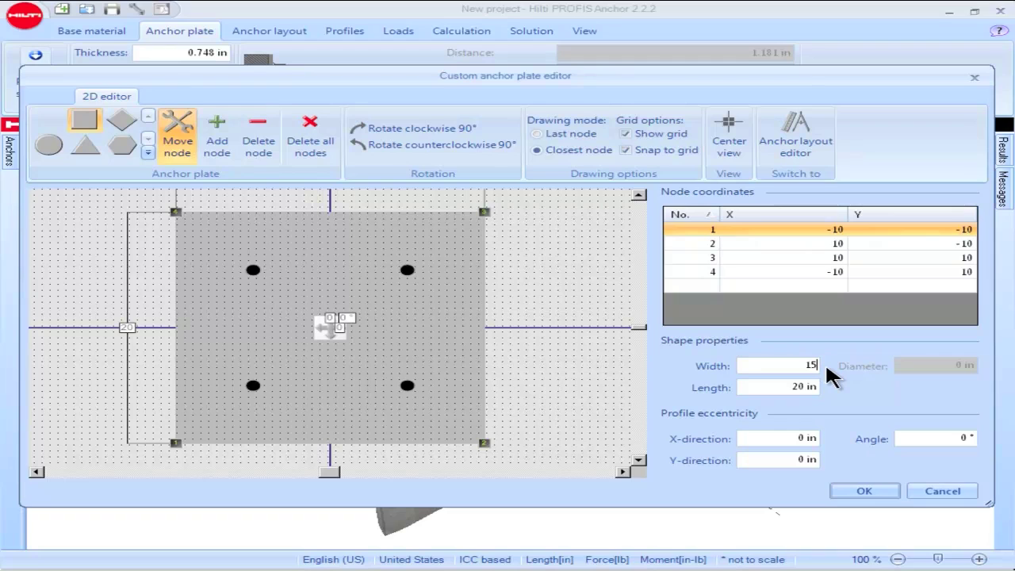
key(Return)
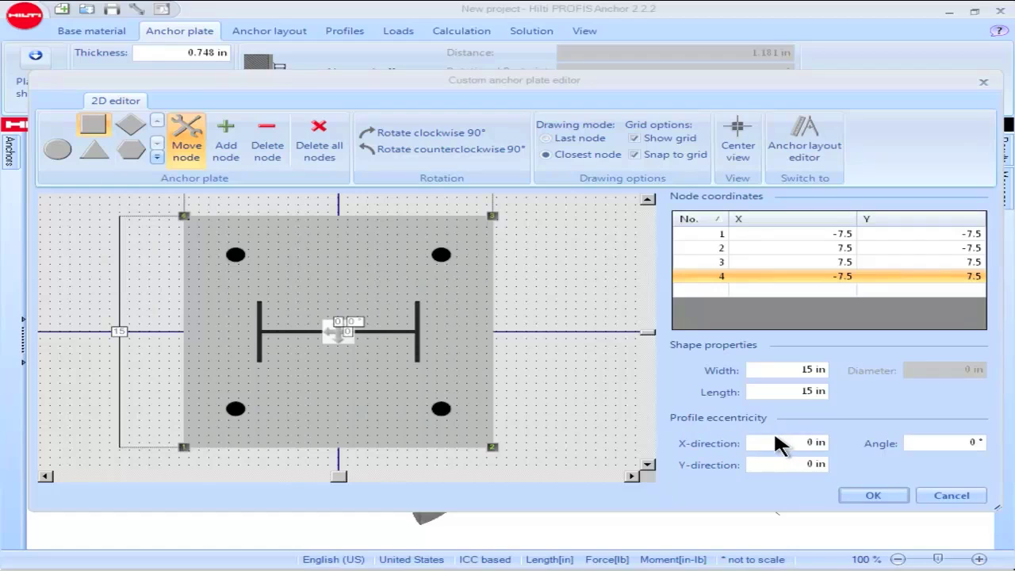
Step: Set the I-profile eccentricity to X 2 in and Y 1 in, rotated 90°
click(805, 443)
triple_click(805, 443)
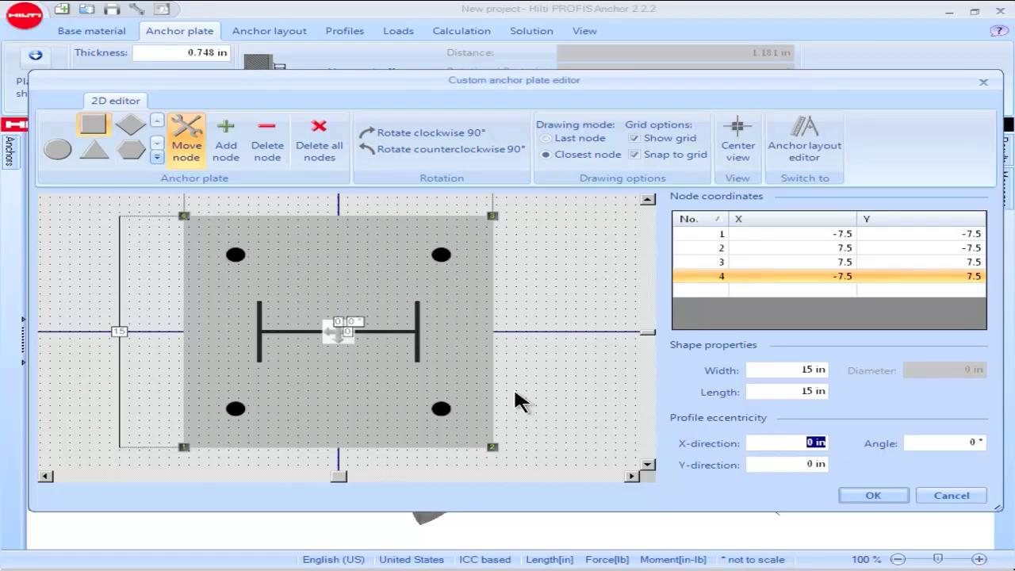
text(2)
key(Tab)
text(1)
key(Tab)
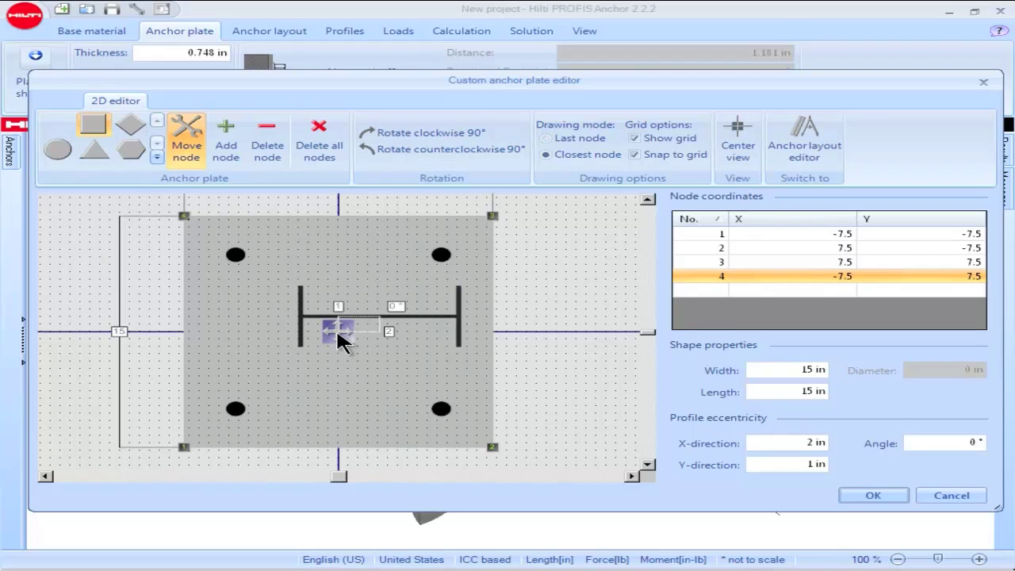
double_click(972, 442)
text(90)
click(546, 413)
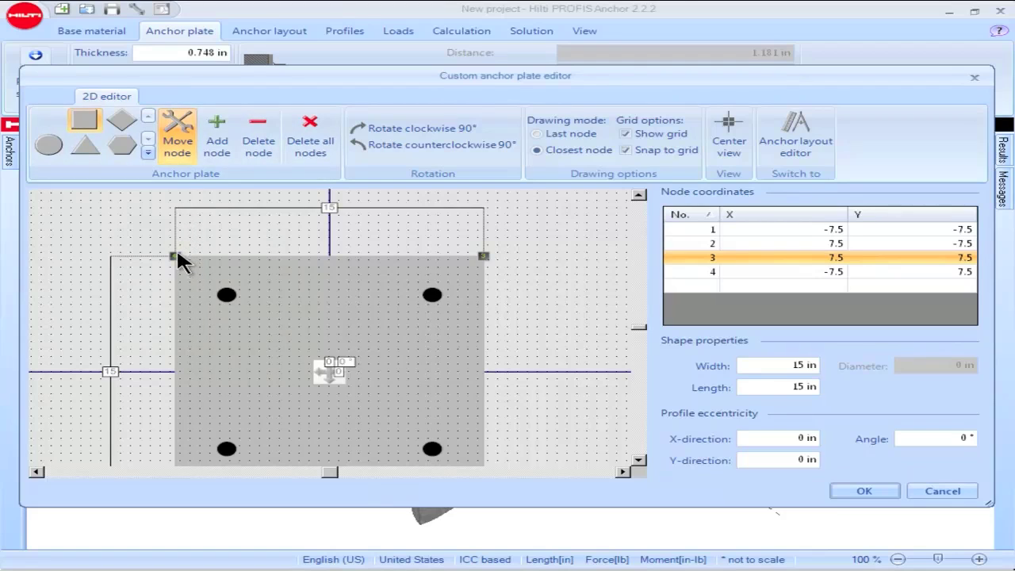
Step: Drag the plate's top-left corner outward and set node 4 to X -11, Y 11
mouse_move(178, 261)
mouse_down()
mouse_move(152, 249)
mouse_move(126, 193)
mouse_up()
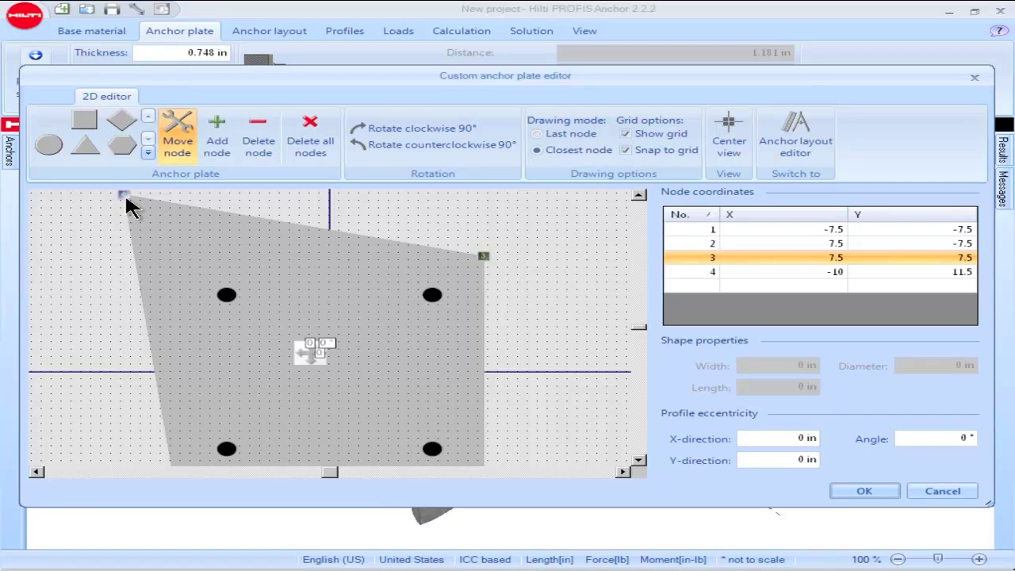
click(817, 271)
click(817, 272)
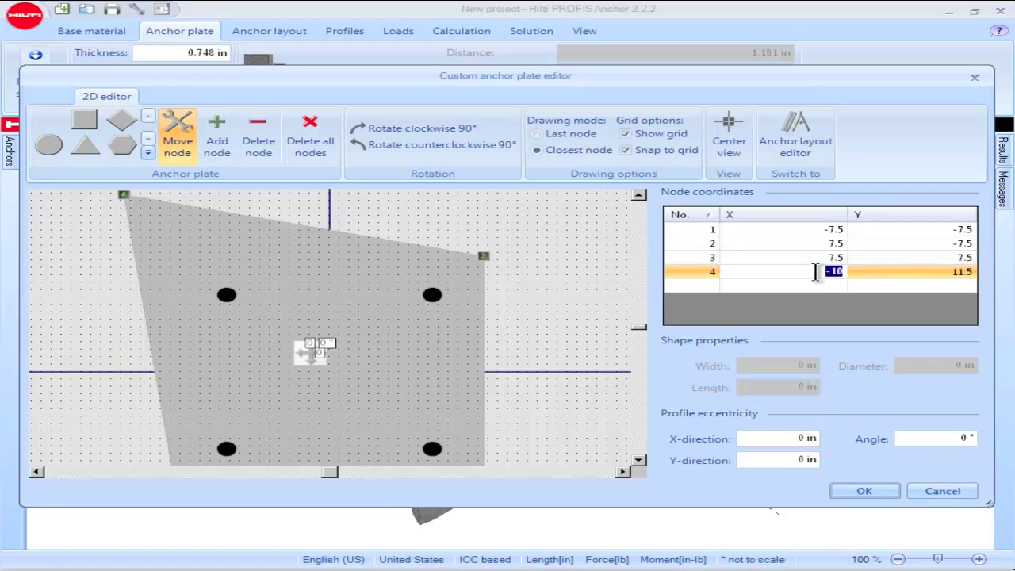
text(-11)
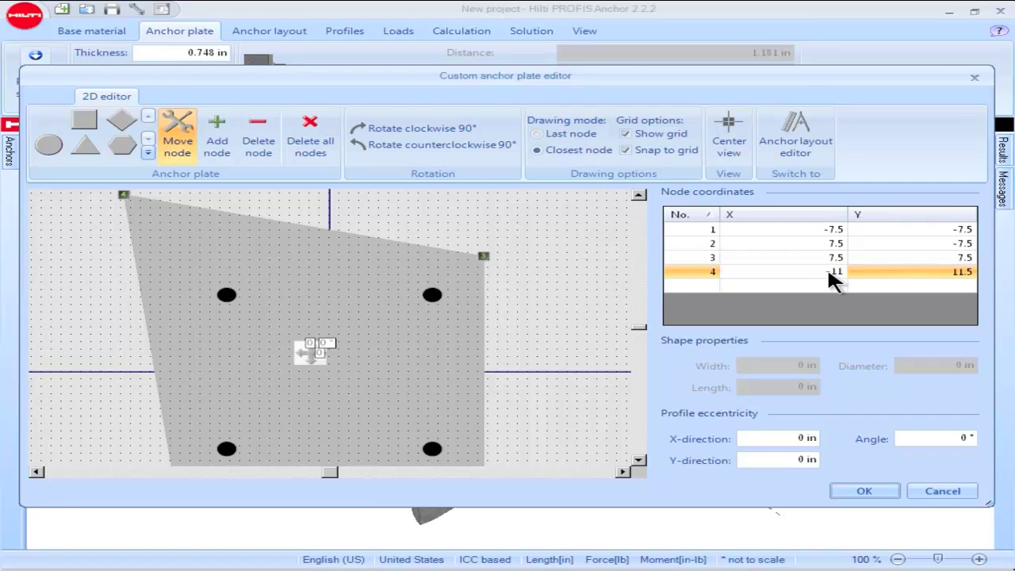
key(Return)
click(948, 272)
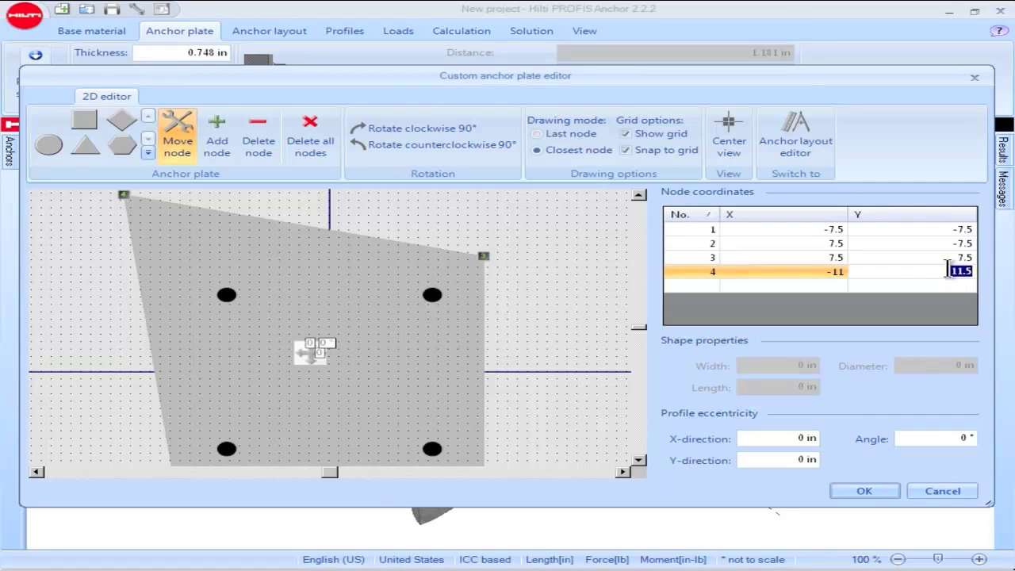
text(11)
click(600, 279)
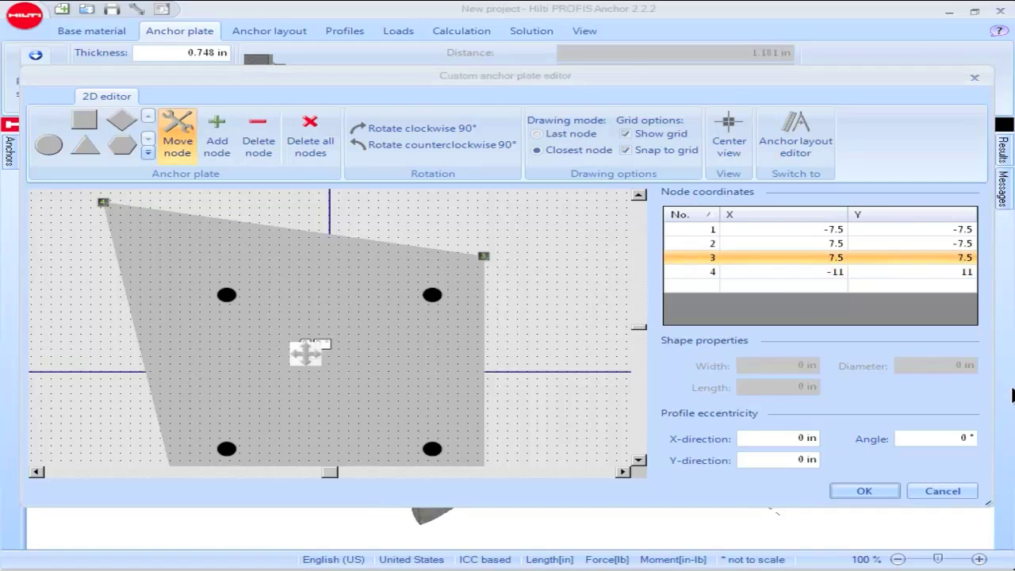
click(217, 157)
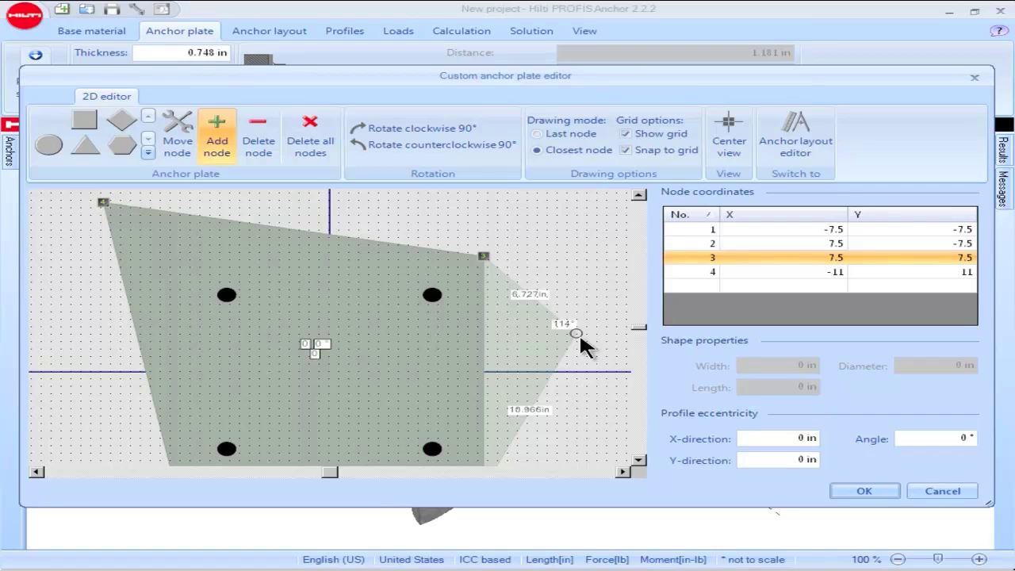
Step: Add a node on the plate's right edge and place it at X 12.5, Y 3
click(580, 333)
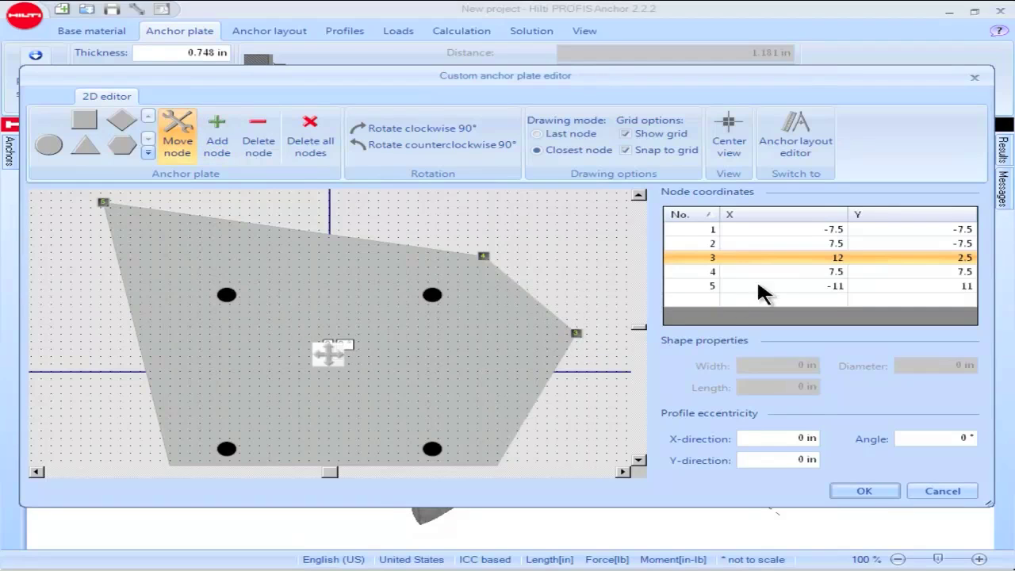
click(831, 257)
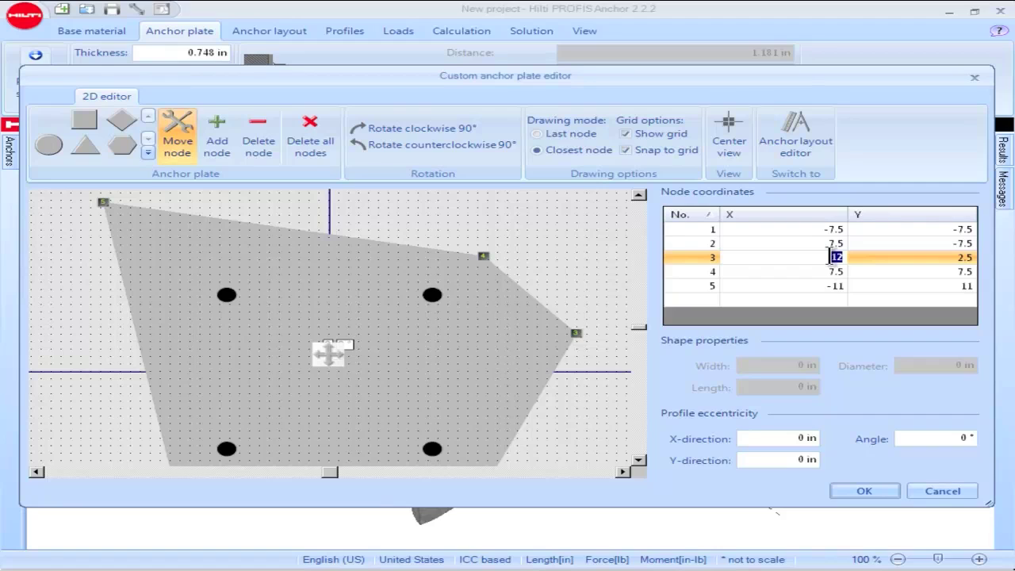
text(11.5)
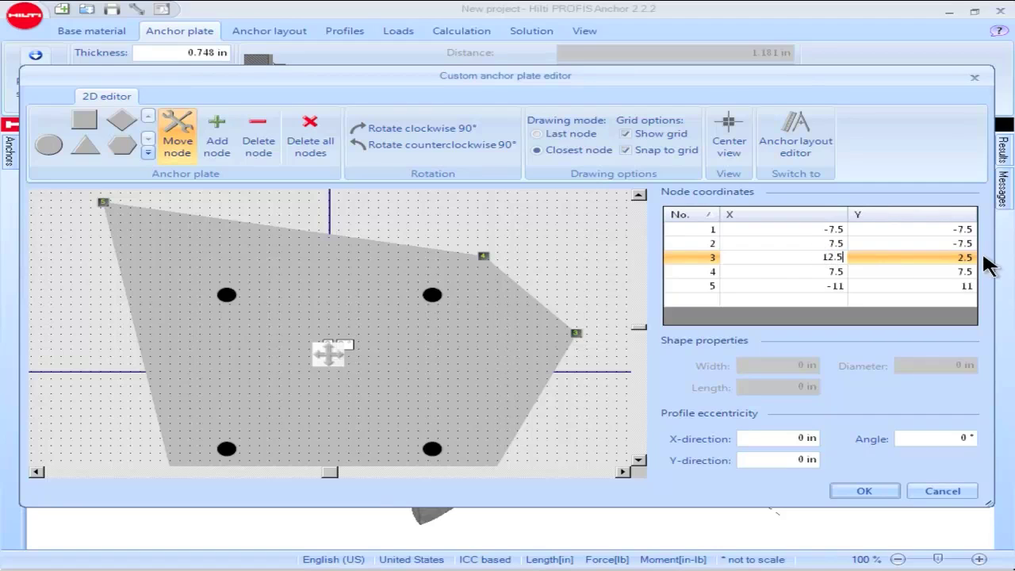
click(958, 261)
click(955, 257)
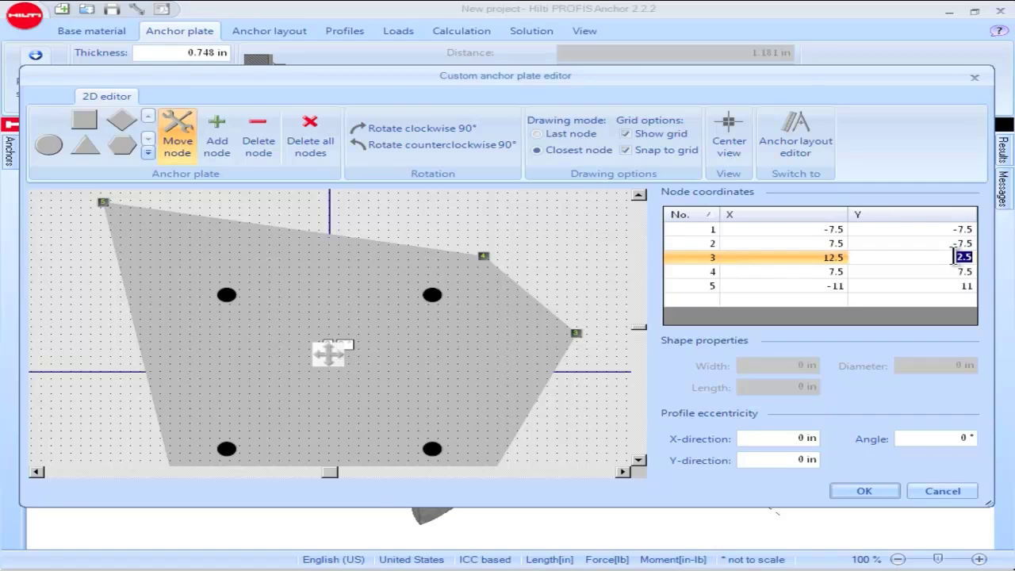
text(3)
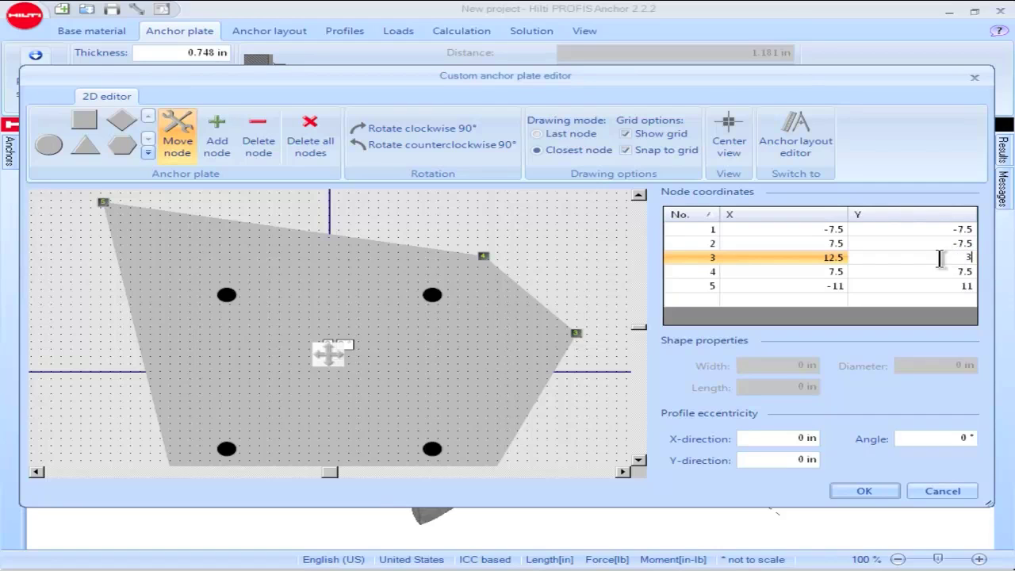
click(695, 259)
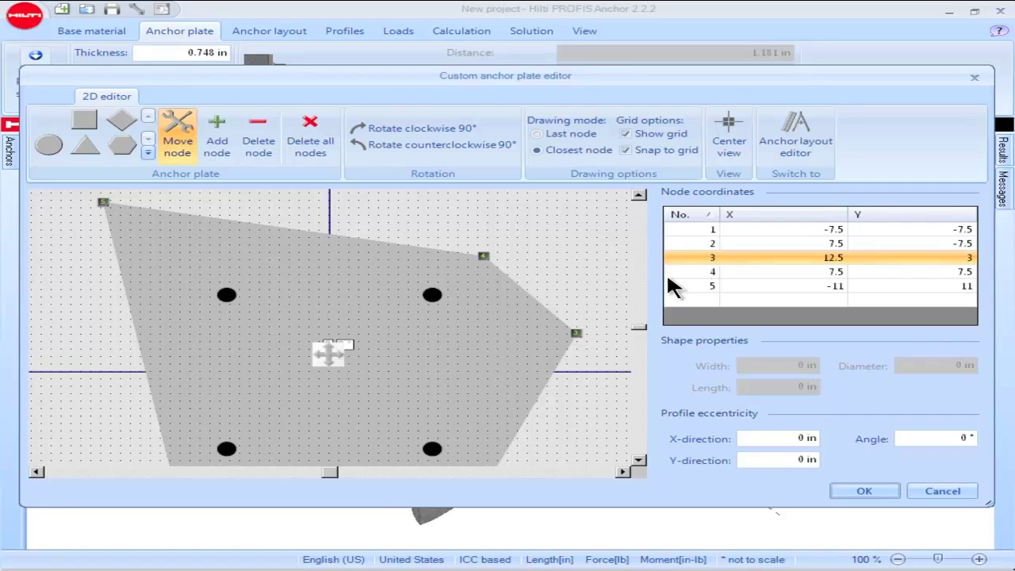
click(260, 148)
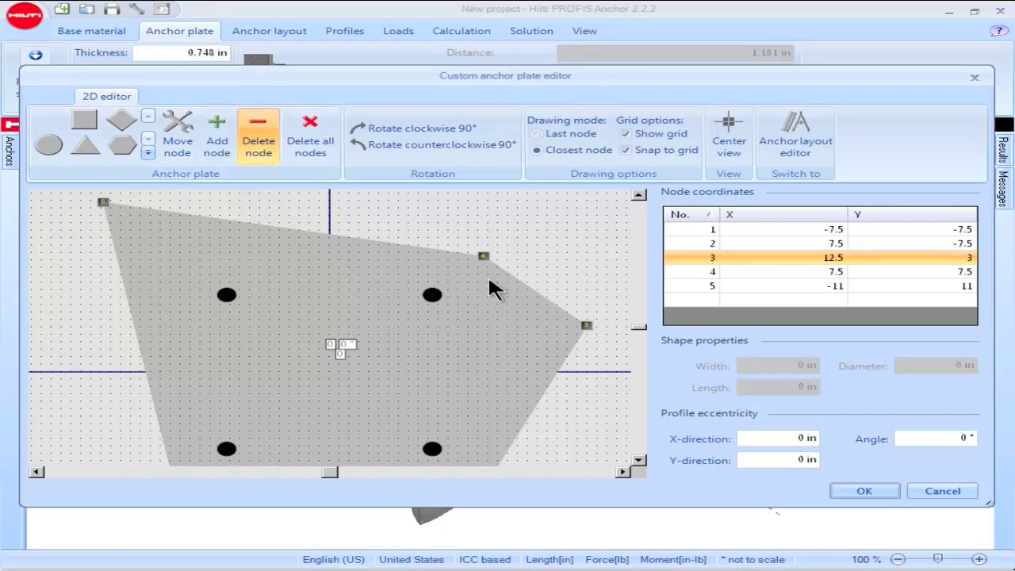
Step: Delete the right-side node, then clear all nodes to get a 12 × 16 in rectangle
click(585, 325)
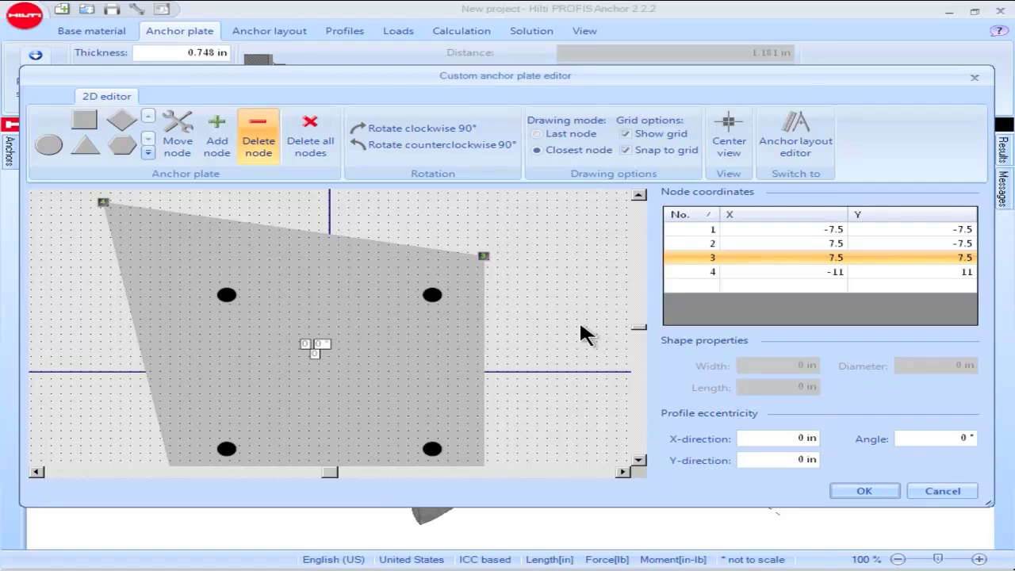
click(309, 155)
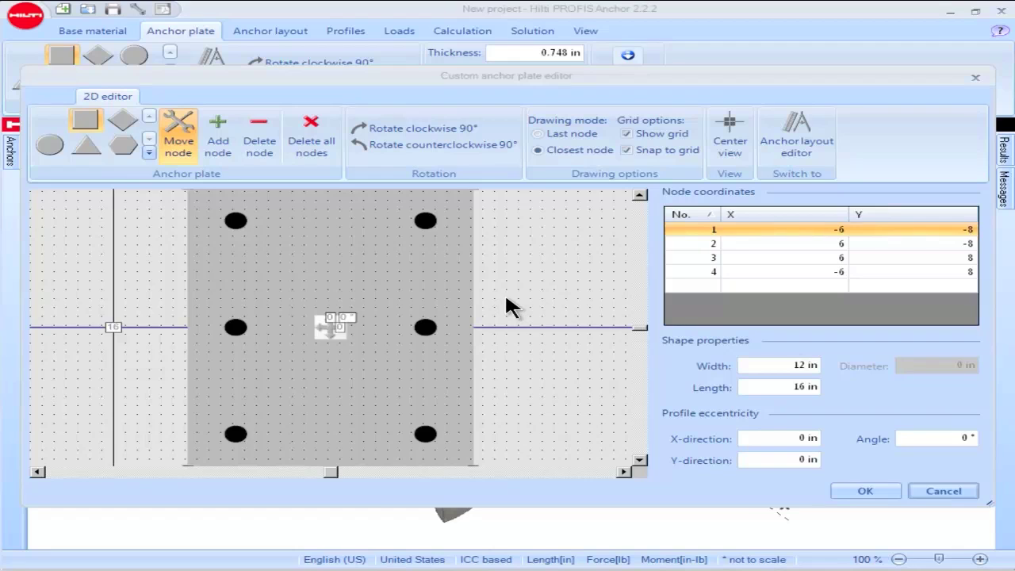
Step: Rotate the plate 90° clockwise to landscape and switch to the anchor layout editor
click(441, 136)
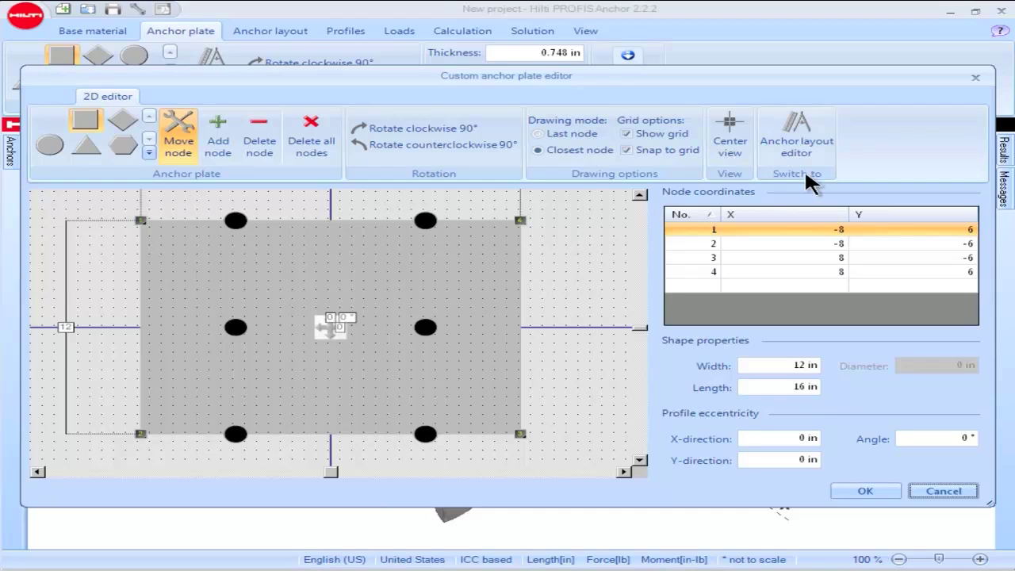
click(819, 144)
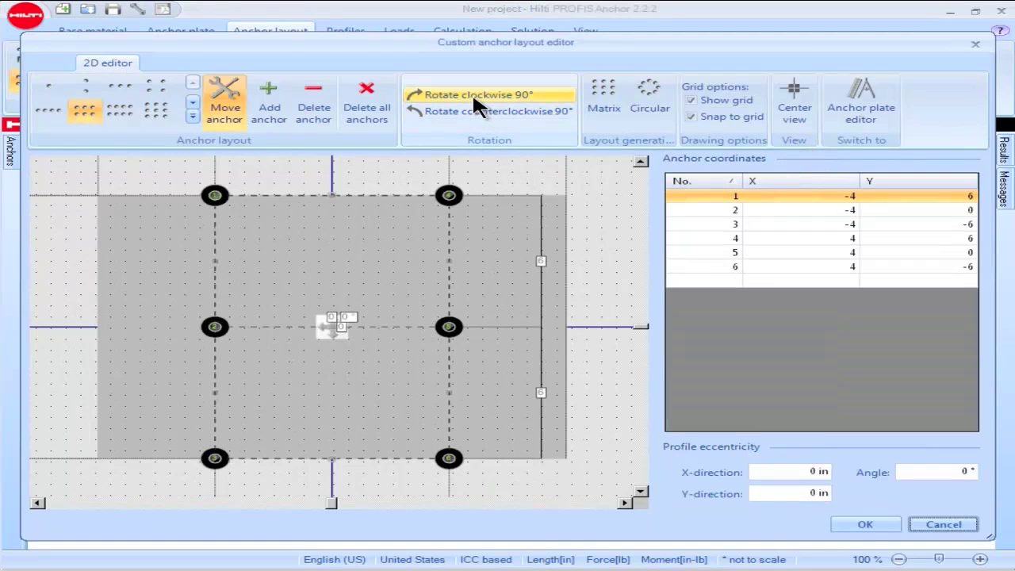
Step: Rotate the six-anchor layout 90° clockwise into two rows of three
click(474, 94)
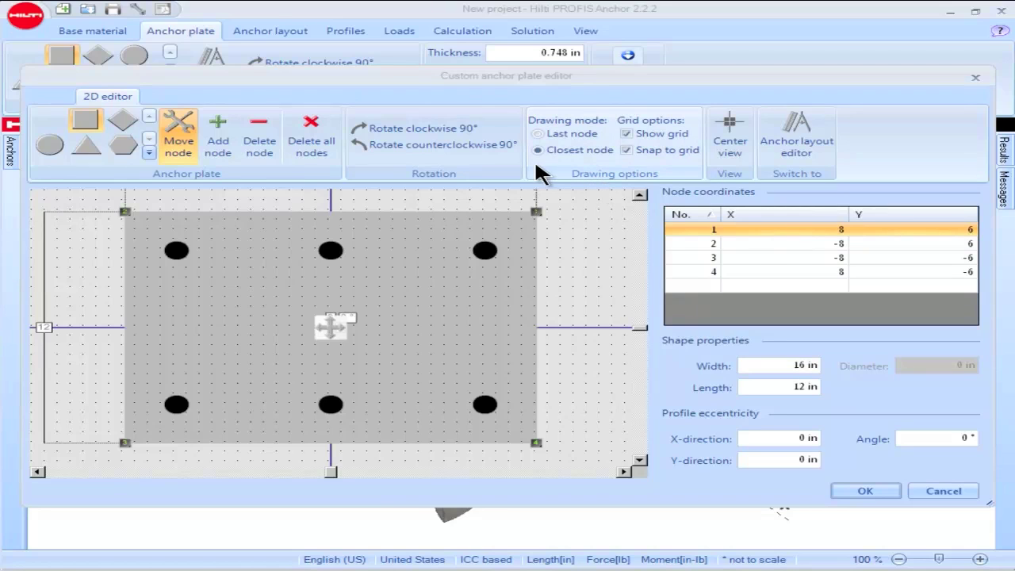
Step: Add nodes along the bottom and right edges in Last node mode to form a zigzag outline
click(216, 144)
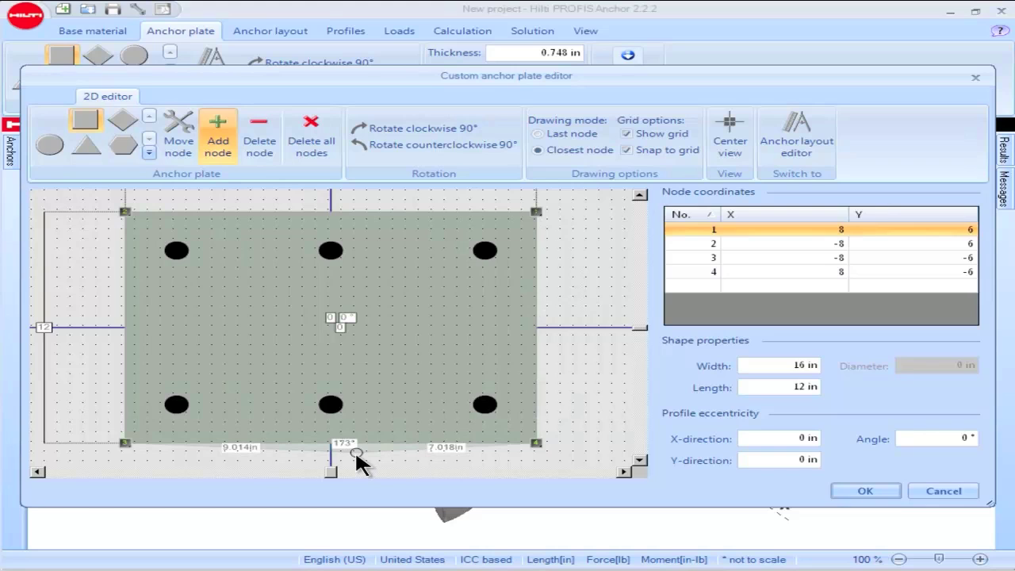
click(354, 450)
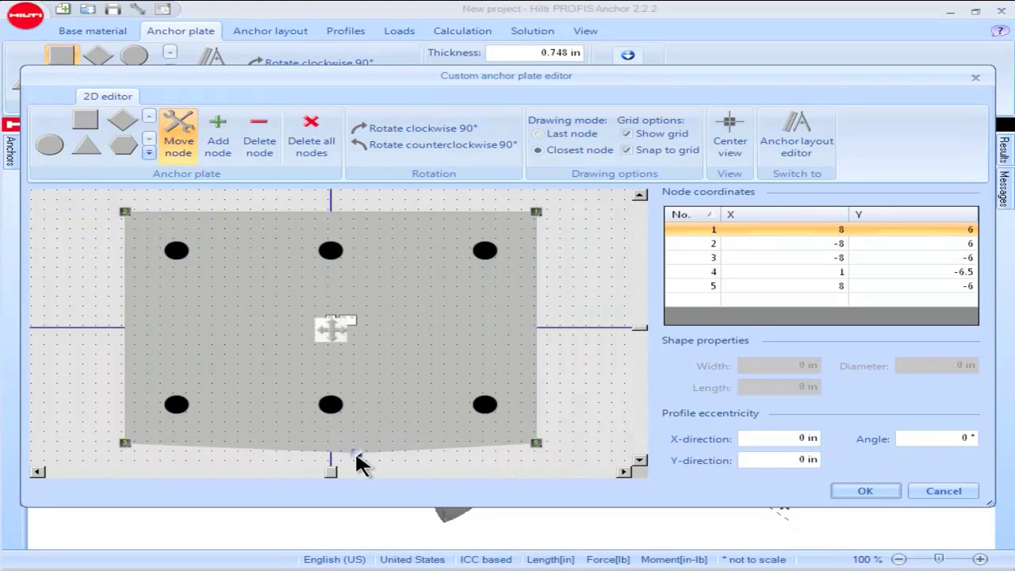
click(539, 133)
click(214, 140)
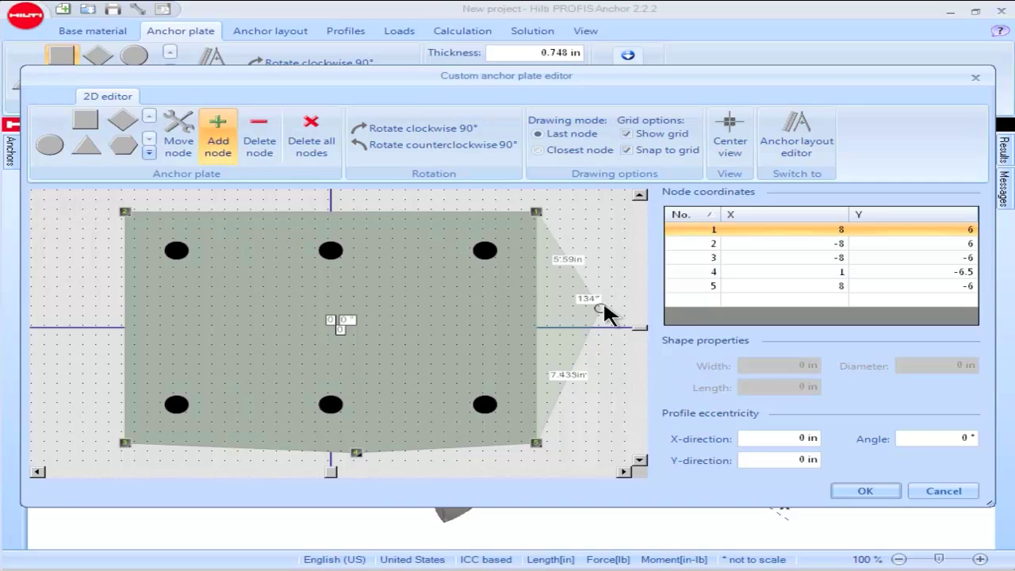
click(601, 308)
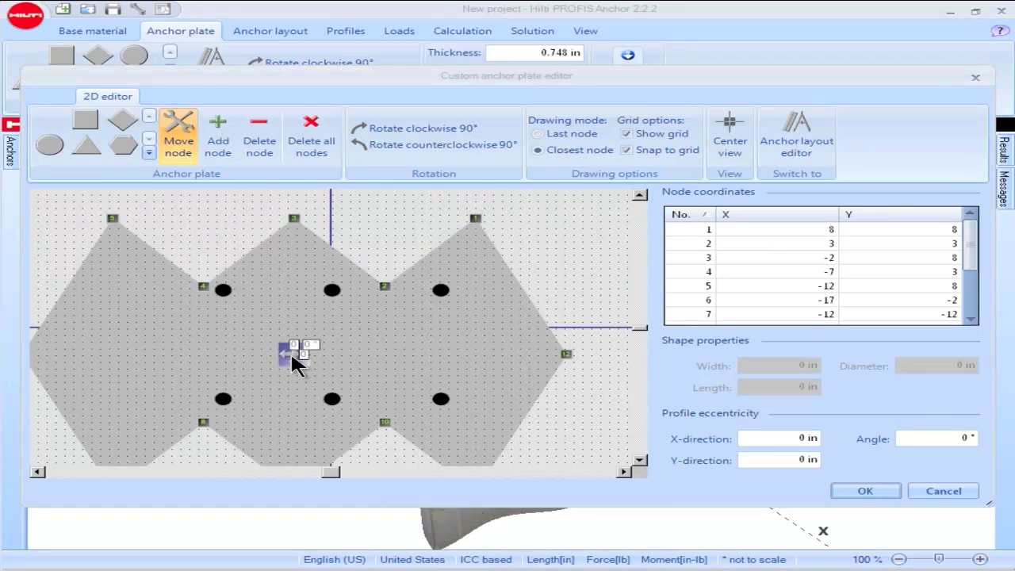
Step: Drag the zigzag plate to centre it over the six anchors and recentre the view
drag(292, 349, 328, 348)
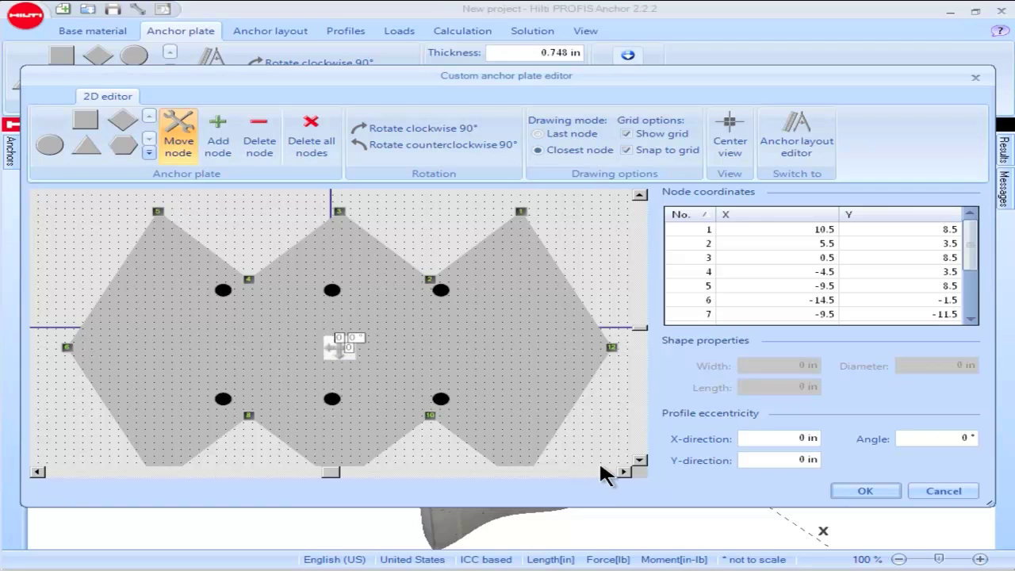
drag(625, 470, 622, 469)
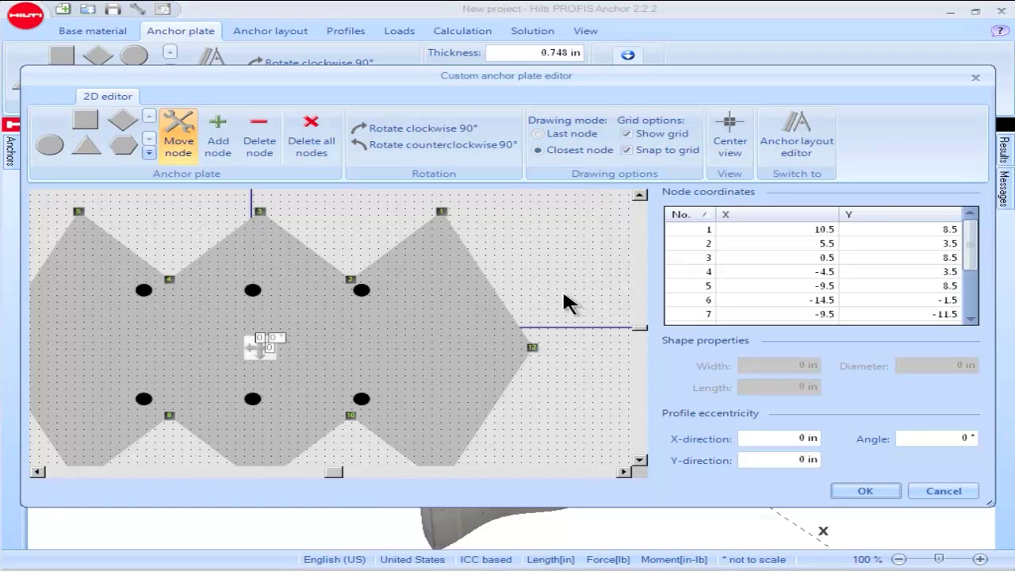
click(731, 143)
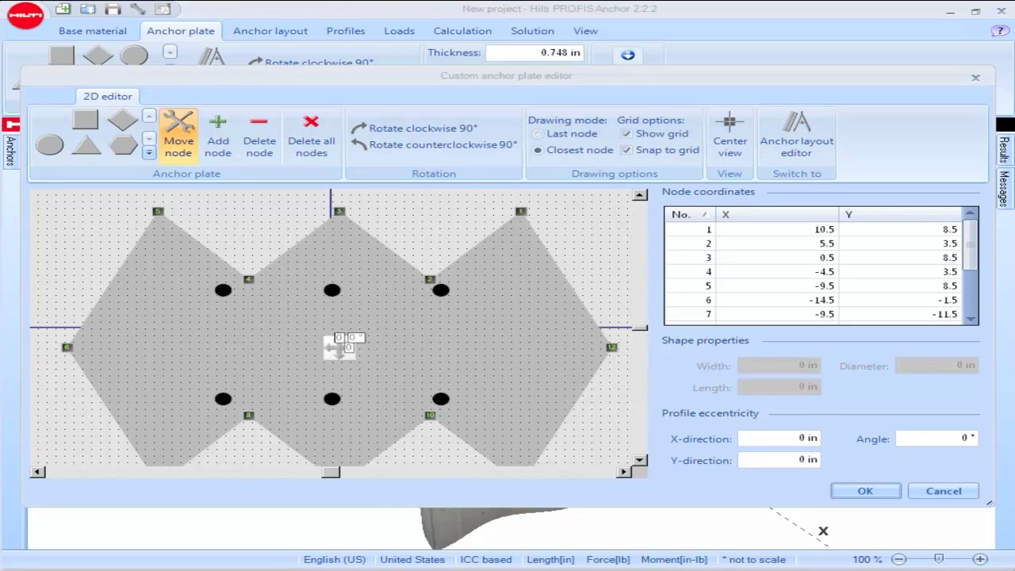
Step: Apply the zigzag plate, then start a Contact us e-mail to Hilti technical services from Options > Resources
click(865, 483)
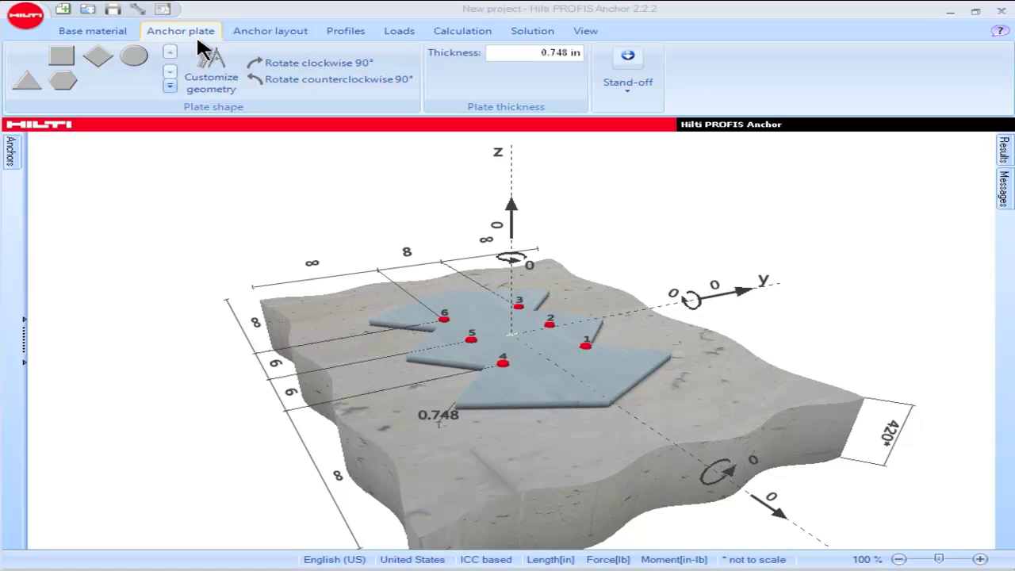
click(139, 10)
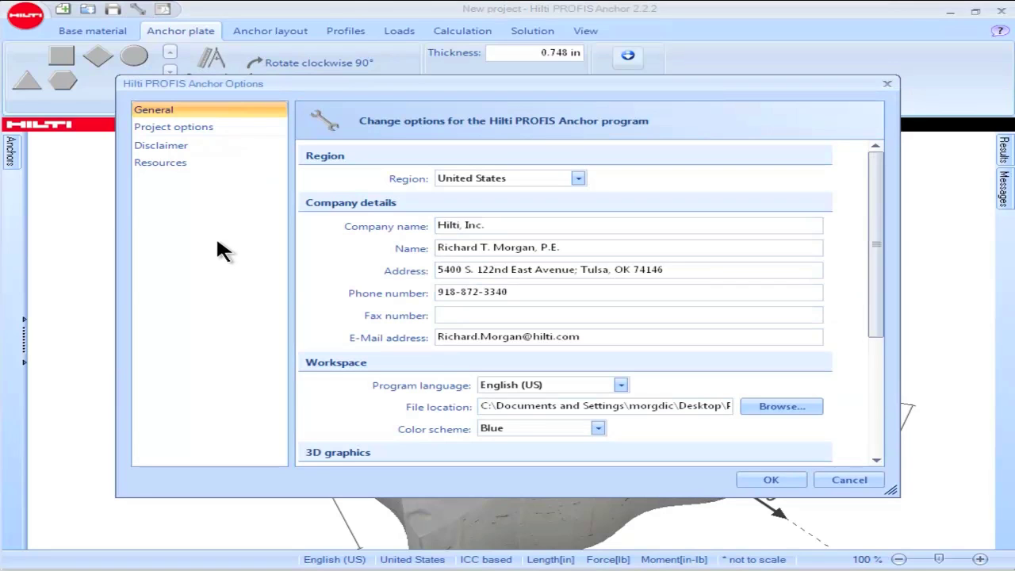
click(184, 166)
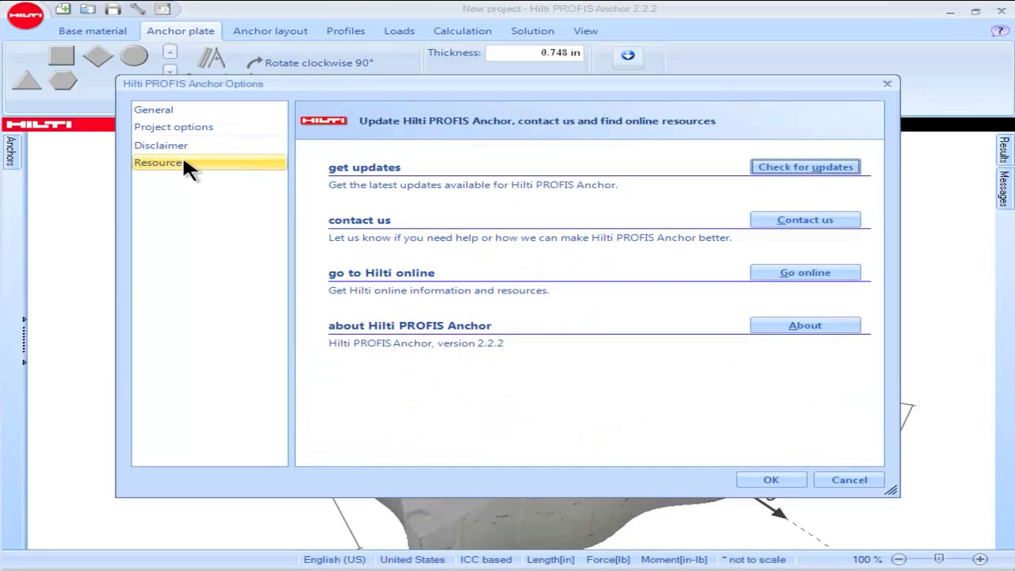
click(818, 223)
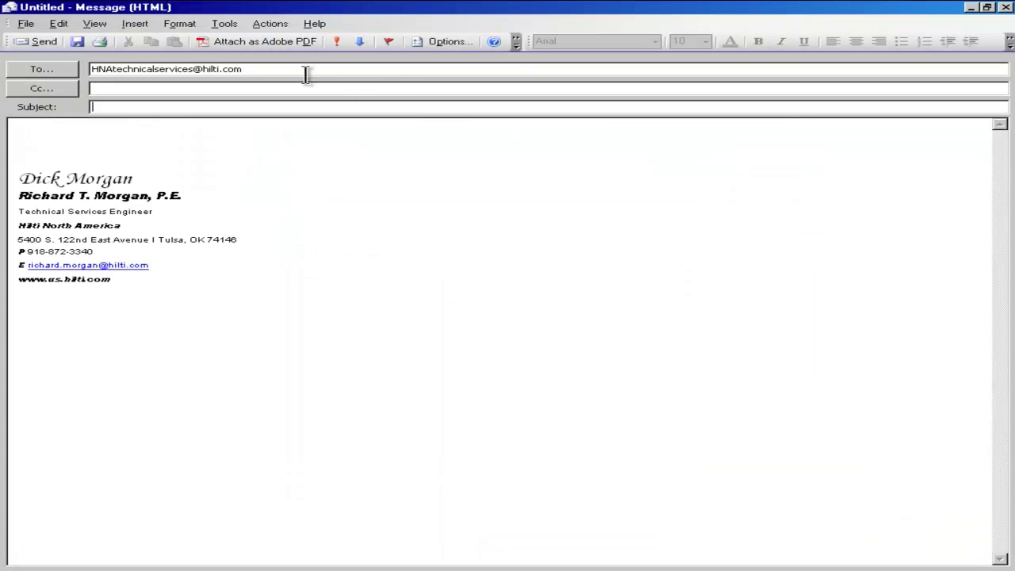
drag(248, 70, 92, 69)
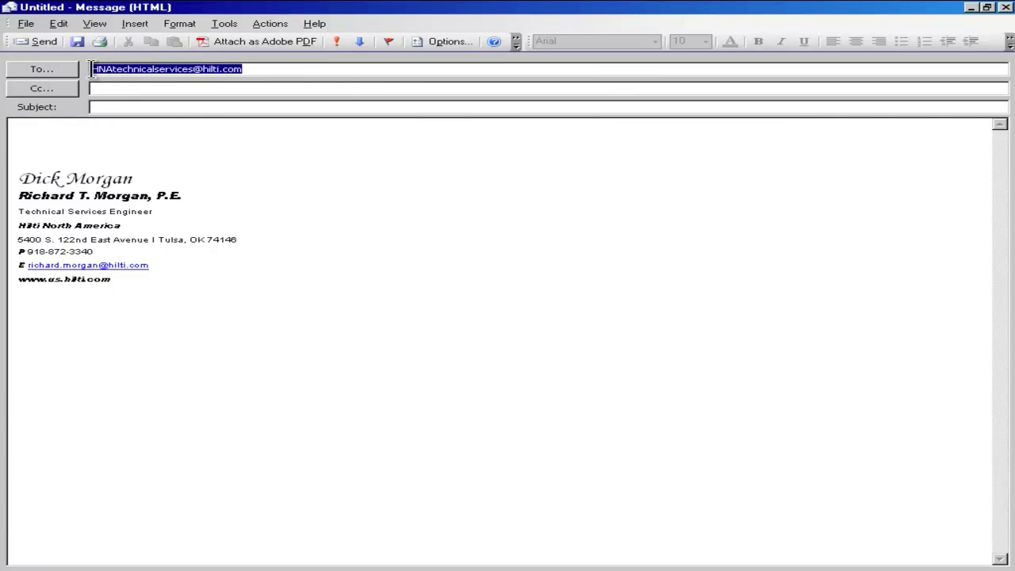